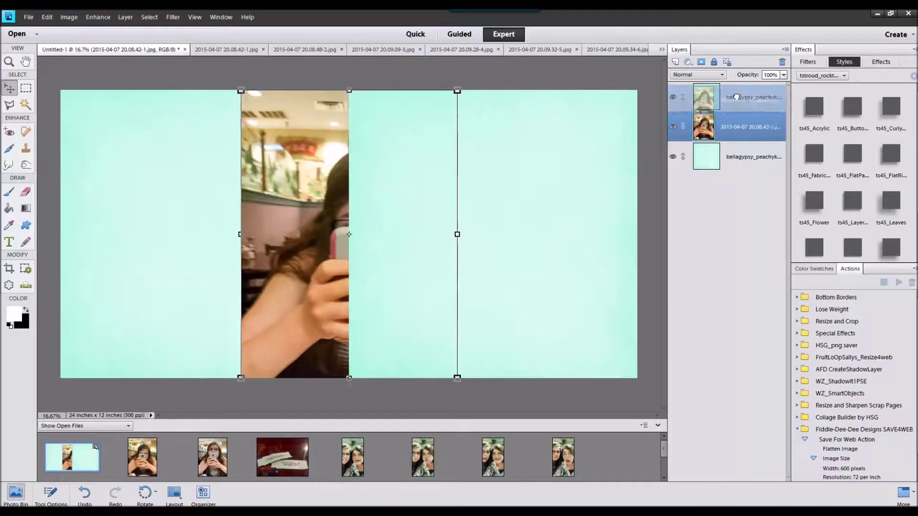
Add the second phone selfie, the fortune slips photo and the first four two-person selfies from the open files to the 24 x 12 inch layout
drag(213, 459, 263, 302)
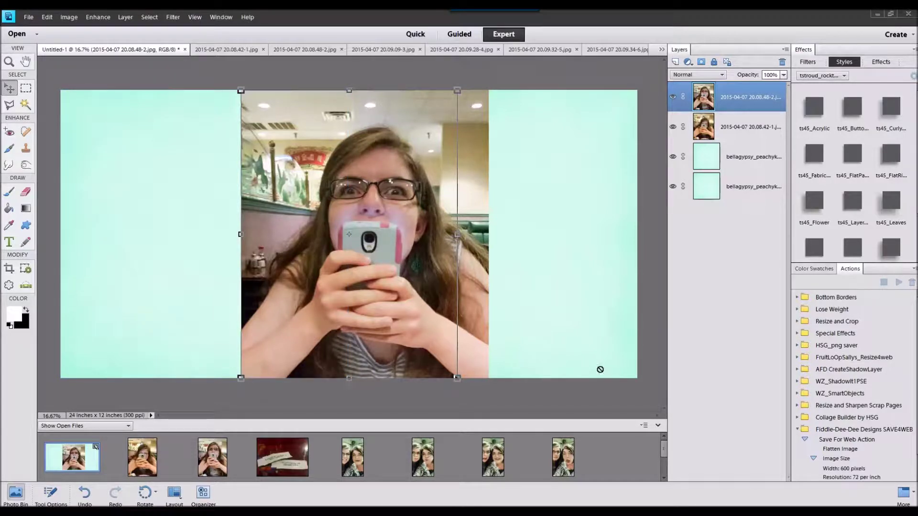
drag(287, 464, 372, 297)
drag(353, 458, 349, 287)
drag(424, 461, 406, 364)
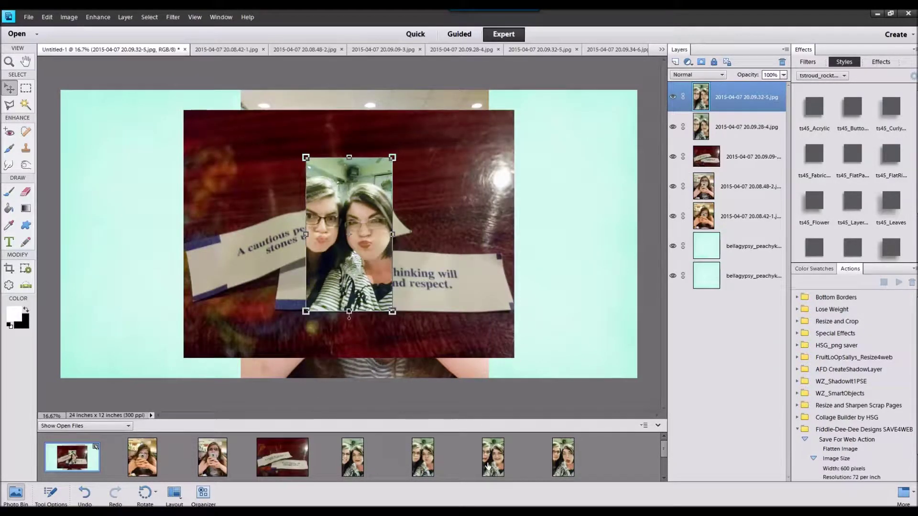
drag(493, 459, 415, 373)
drag(561, 464, 406, 370)
Add photo 2015-04-07 20.09.38-8.jpg to the layout and close the remaining source images
scroll(239, 455, down, 1)
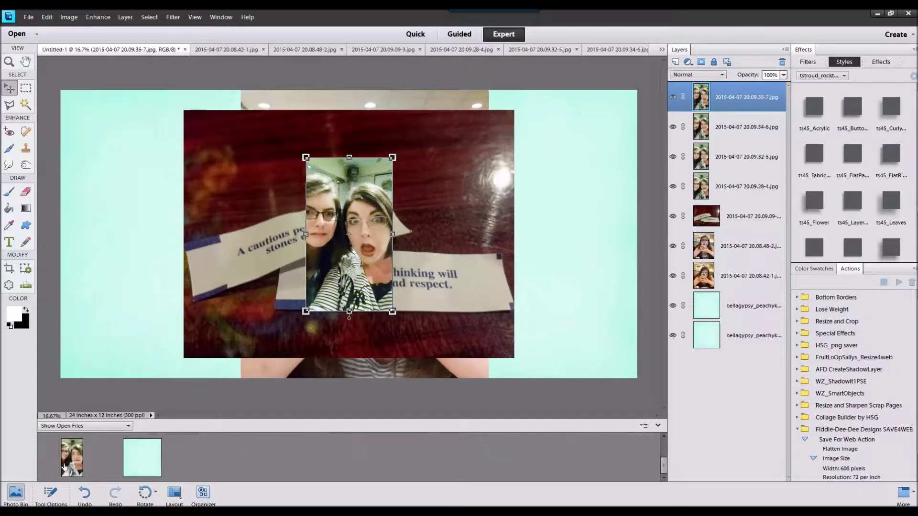
right_click(145, 460)
click(167, 331)
right_click(144, 438)
click(165, 306)
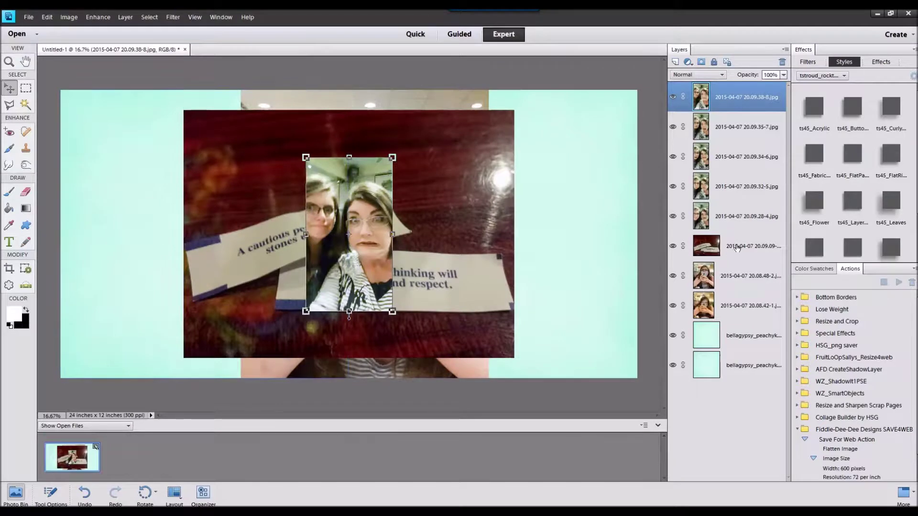
Select the fortune slips photo and both phone selfies, and scale them down together to less than half size near the layout's centre
click(448, 188)
shift+click(731, 305)
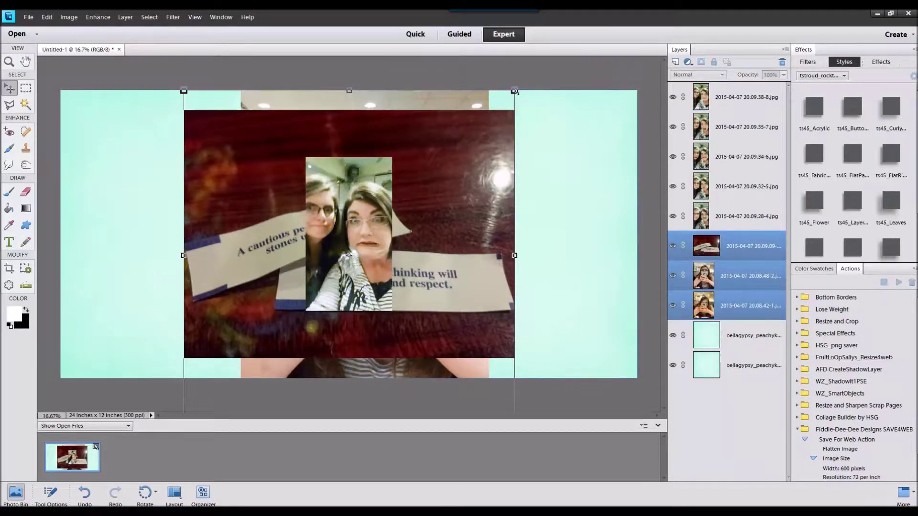
drag(467, 113, 260, 303)
drag(260, 343, 547, 116)
drag(505, 160, 362, 217)
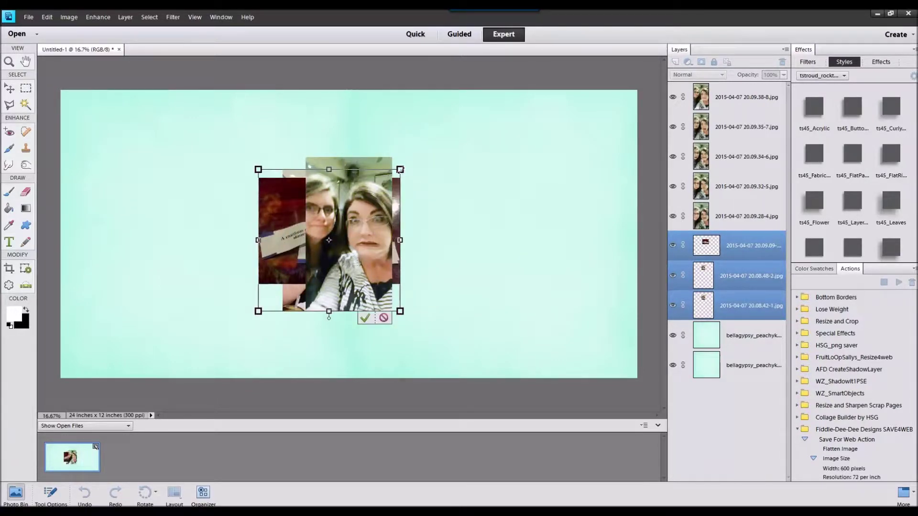
drag(400, 169, 412, 157)
click(376, 318)
Spread the top three two-person selfies out side by side across the right part of the layout
click(452, 248)
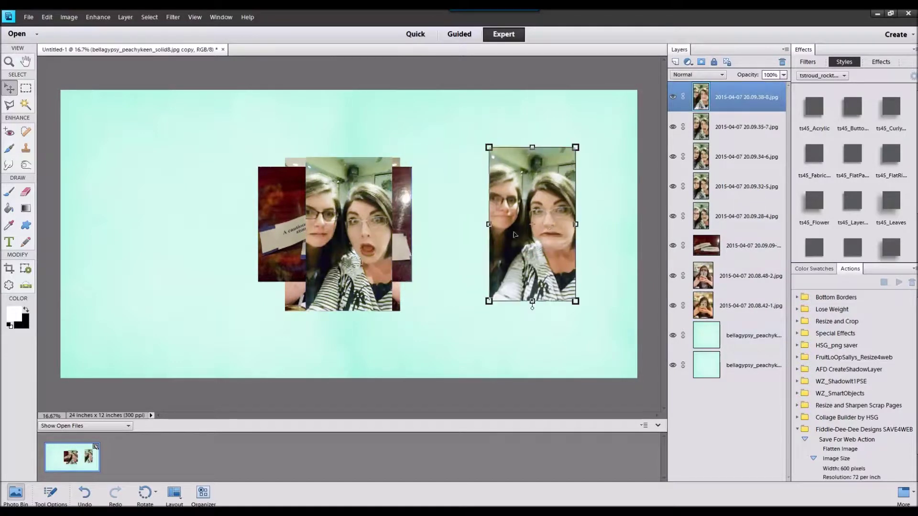
drag(356, 239, 450, 230)
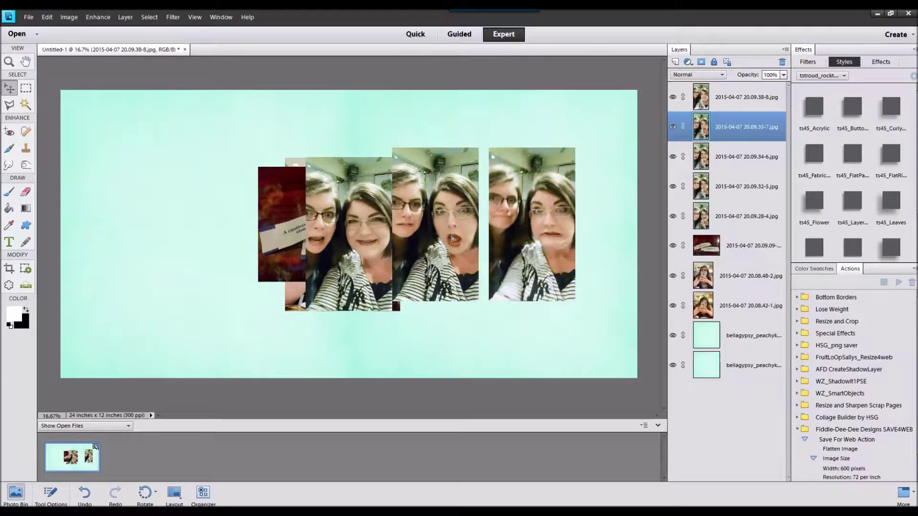
click(361, 234)
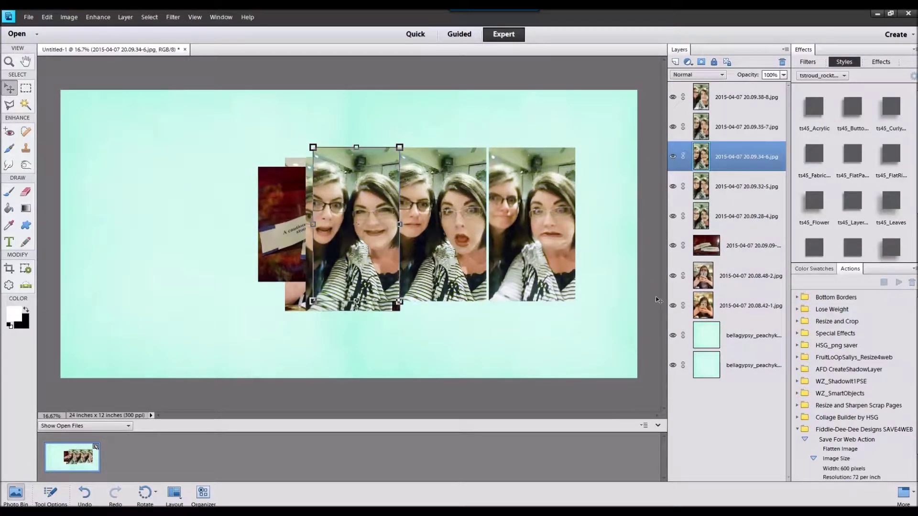
Place the two phone selfies side by side in the upper left corner of the layout
click(758, 309)
drag(325, 269, 117, 224)
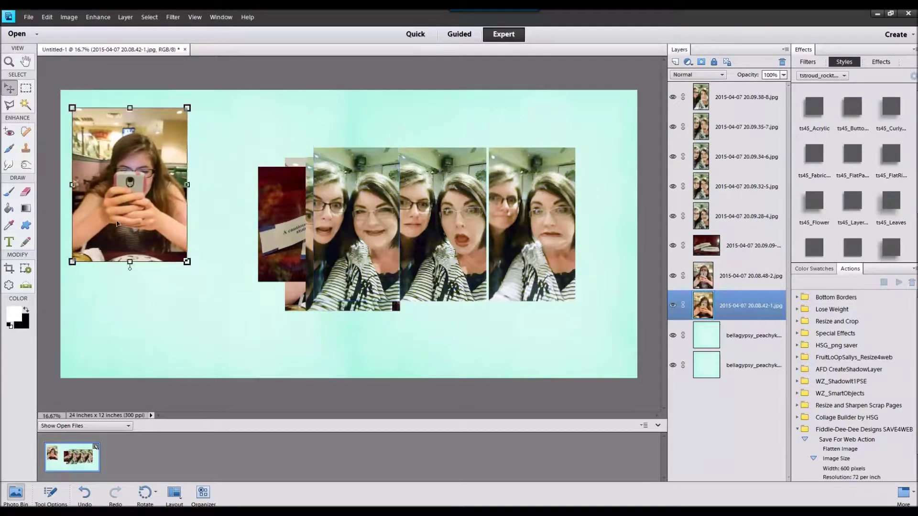
click(735, 286)
drag(330, 249, 235, 198)
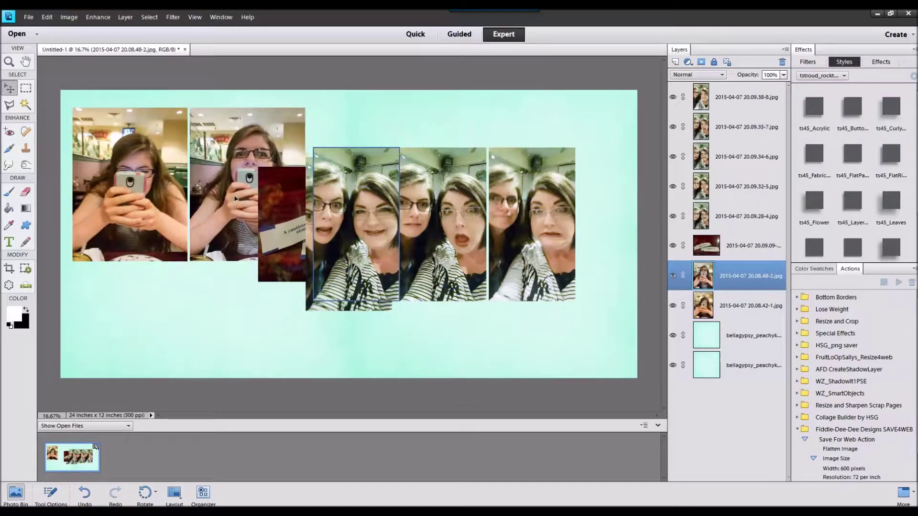
Move the remaining two two-person selfies, 20.09.28-4 and 20.09.32-5, to the left of the other three
click(746, 216)
drag(335, 205, 247, 204)
click(742, 191)
drag(337, 256, 159, 244)
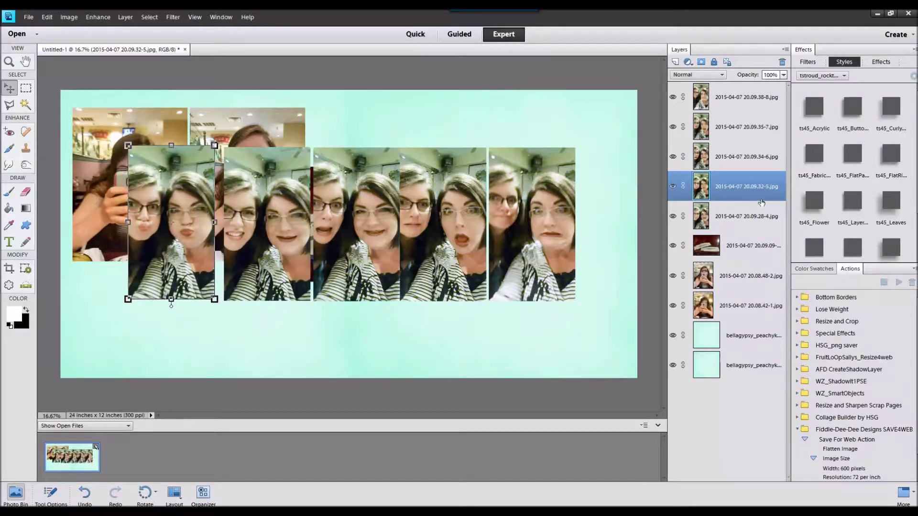
Swap the first two two-person selfies and shift all five closer together into a roughly even row
click(754, 211)
mouse_move(284, 214)
mouse_down()
mouse_move(200, 215)
mouse_move(277, 222)
mouse_up()
click(744, 209)
drag(179, 226, 143, 225)
drag(260, 232, 231, 234)
drag(349, 246, 321, 246)
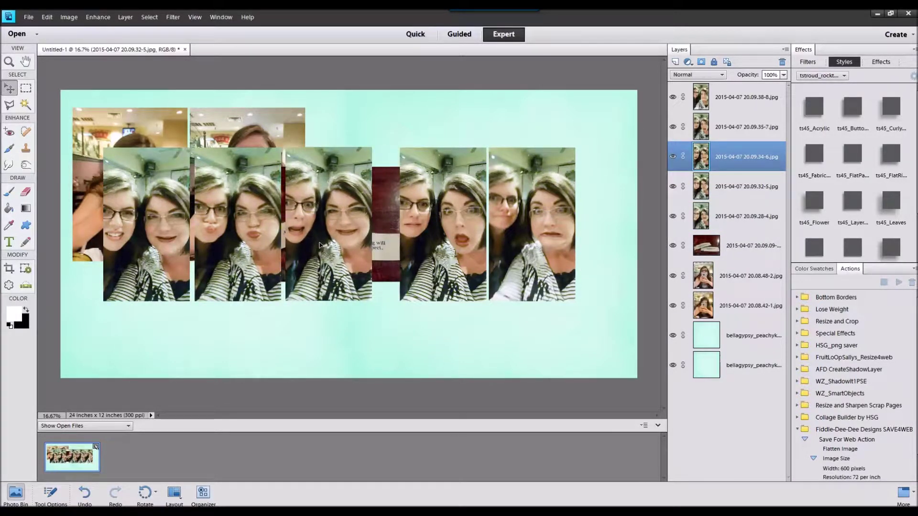
click(453, 250)
drag(453, 250, 428, 254)
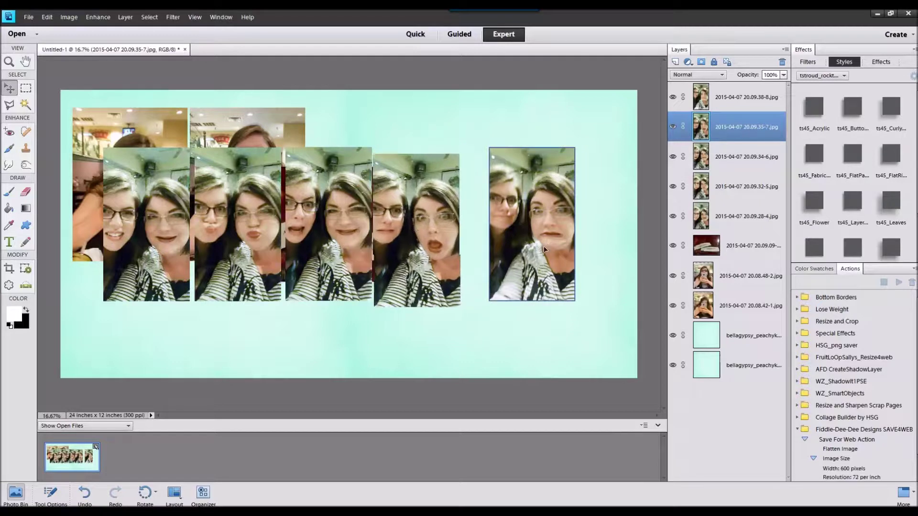
drag(548, 255, 531, 256)
Select all five two-person selfies, align their bottom edges and distribute them evenly by their horizontal middles
shift+click(741, 221)
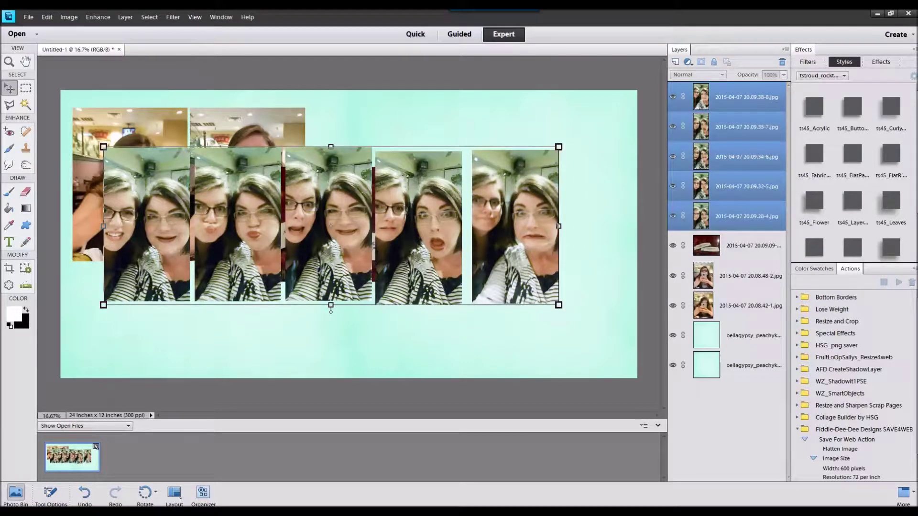
click(49, 494)
click(199, 470)
click(306, 454)
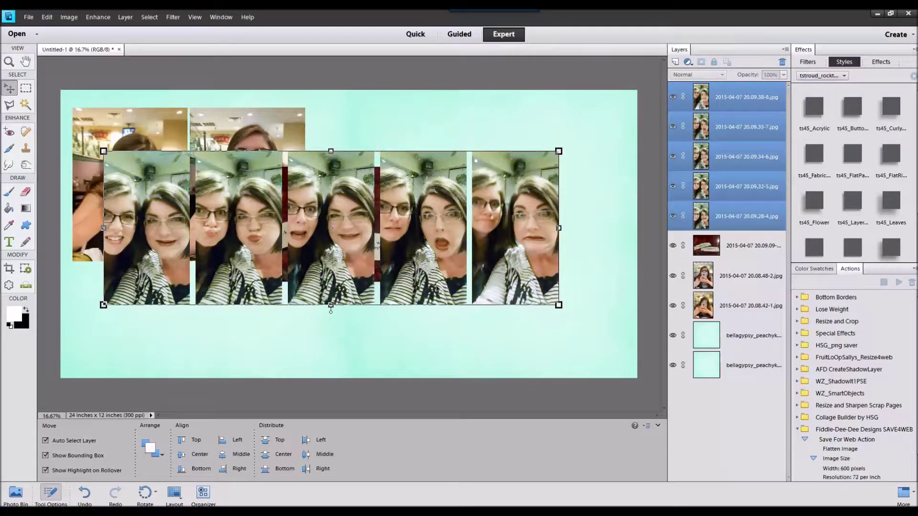
Scale the row of five selfies to about half size and place it in the lower part of the right page
drag(560, 151, 338, 246)
drag(323, 295, 554, 302)
click(544, 339)
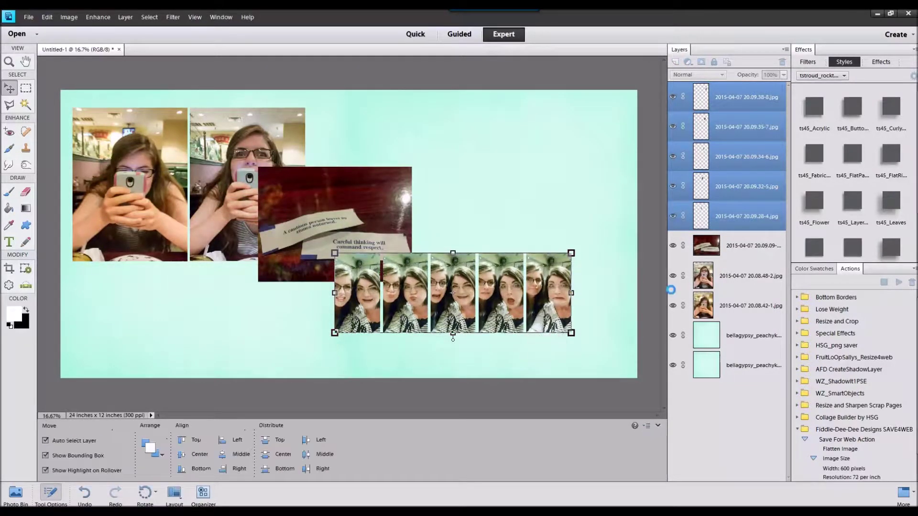
Apply the White Photo Edge + Shadow style to the five-selfie row, both phone selfies and the fortune slips photo
click(832, 76)
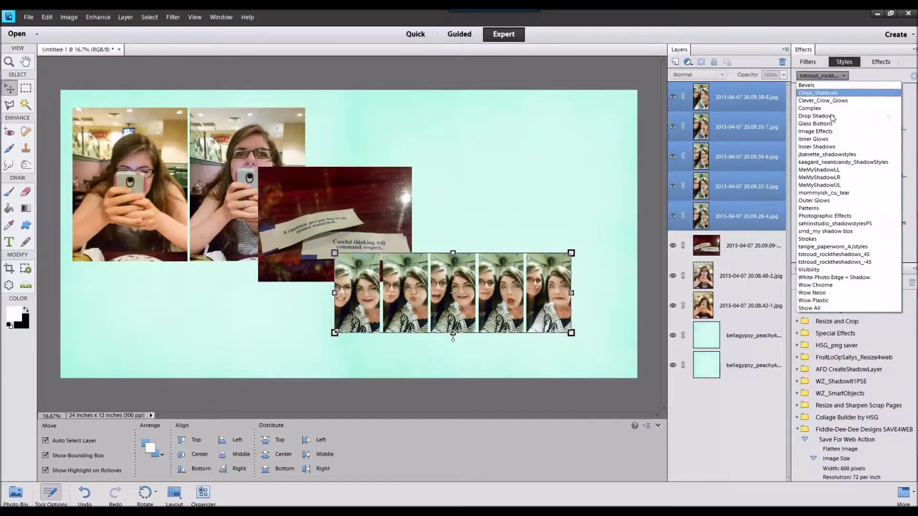
click(840, 278)
click(819, 120)
click(129, 191)
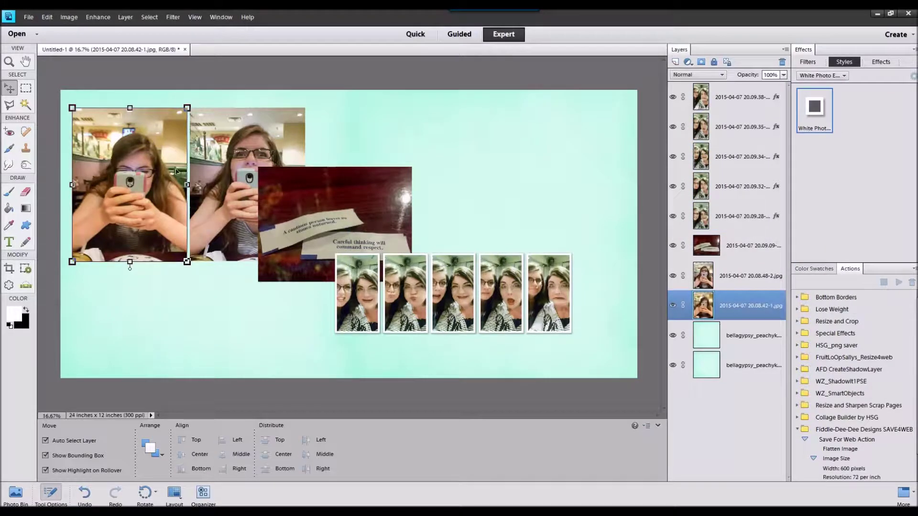
shift+click(222, 139)
click(821, 125)
click(356, 201)
click(814, 125)
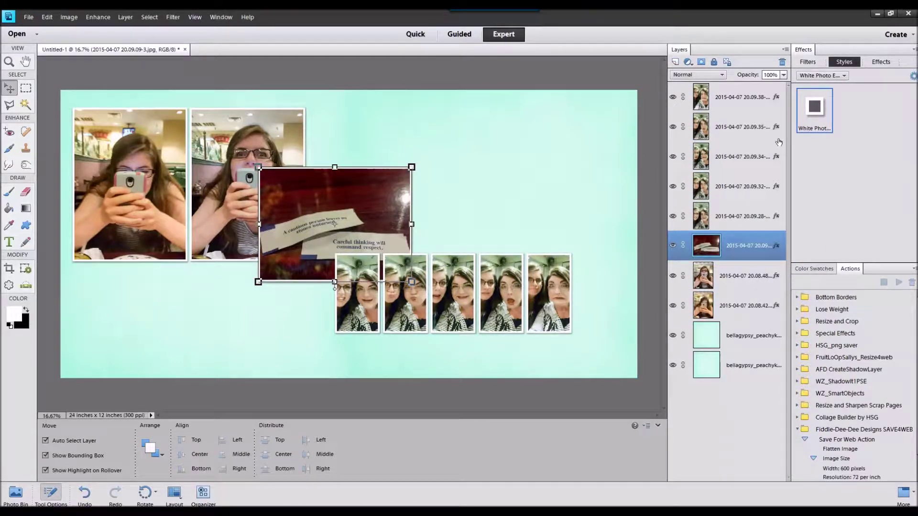
Show the tstroud_rocktheshadows_45 styles, and put the fortune slips photo below the phone selfies and behind them in the layer order
click(836, 76)
click(854, 255)
drag(287, 209, 351, 175)
drag(431, 175, 237, 264)
drag(749, 306, 749, 317)
Select both phone selfies and align their top edges
click(148, 204)
shift+click(235, 203)
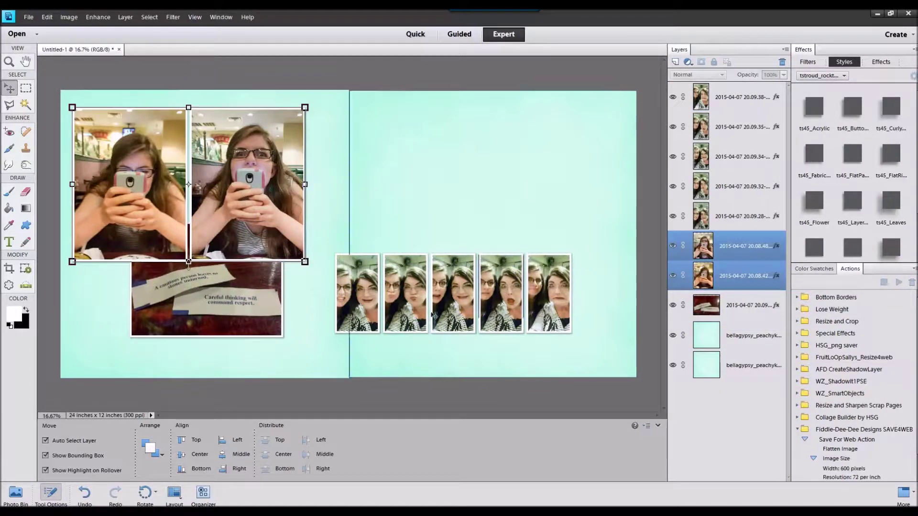
click(186, 444)
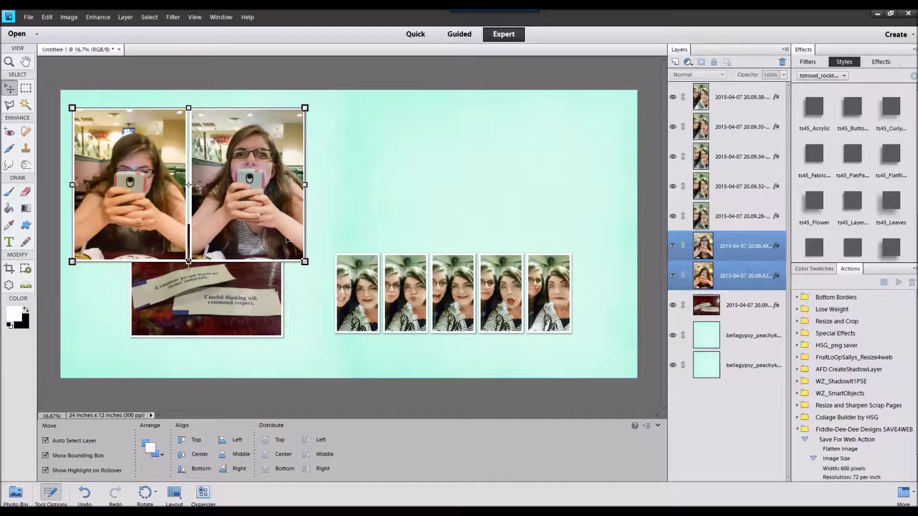
Add a vertical guide at the centre of the layout, where the two pages meet
click(338, 255)
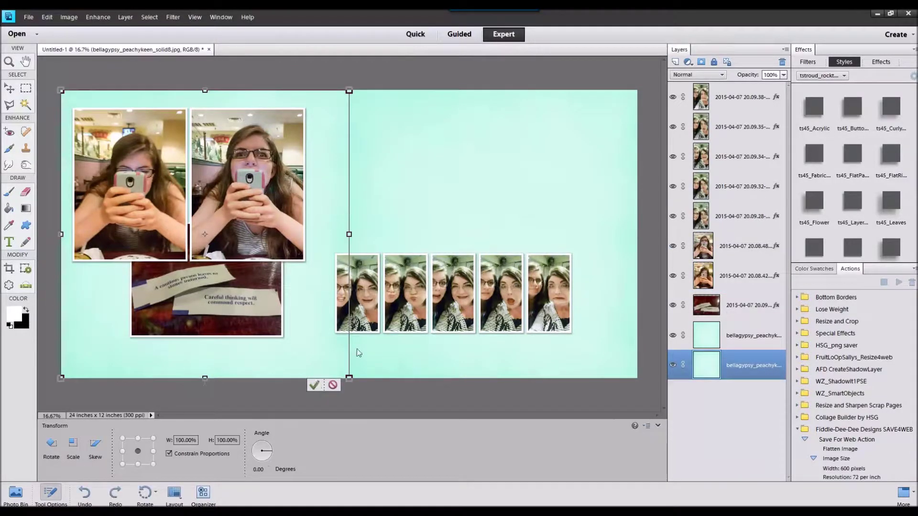
click(315, 386)
click(193, 17)
click(205, 184)
click(494, 179)
Move the row of five selfies up to mid-height so it starts just right of the centre guide
click(349, 285)
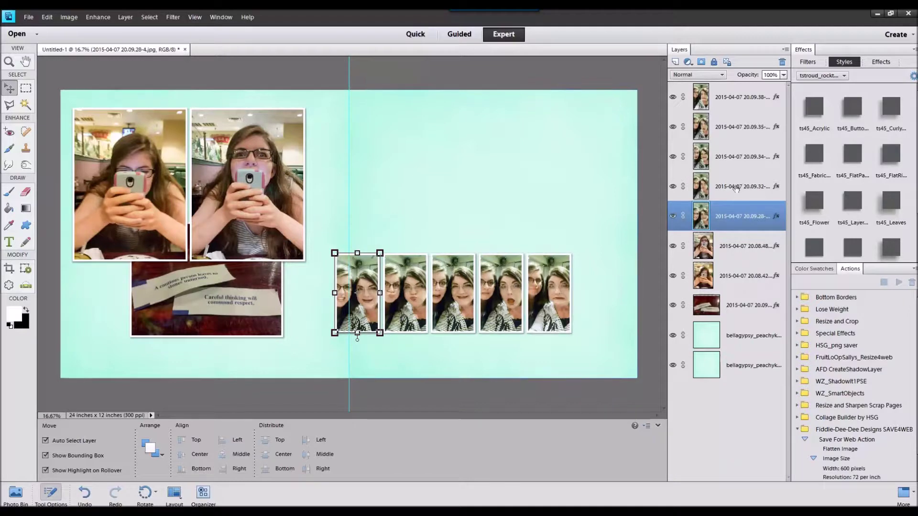
shift+click(753, 99)
drag(551, 282, 567, 230)
Move the phone selfies and fortune slips photo toward the centre, scale them to about 86%, and accept the fortune photo's style settings
click(740, 299)
shift+click(742, 247)
drag(290, 191, 352, 190)
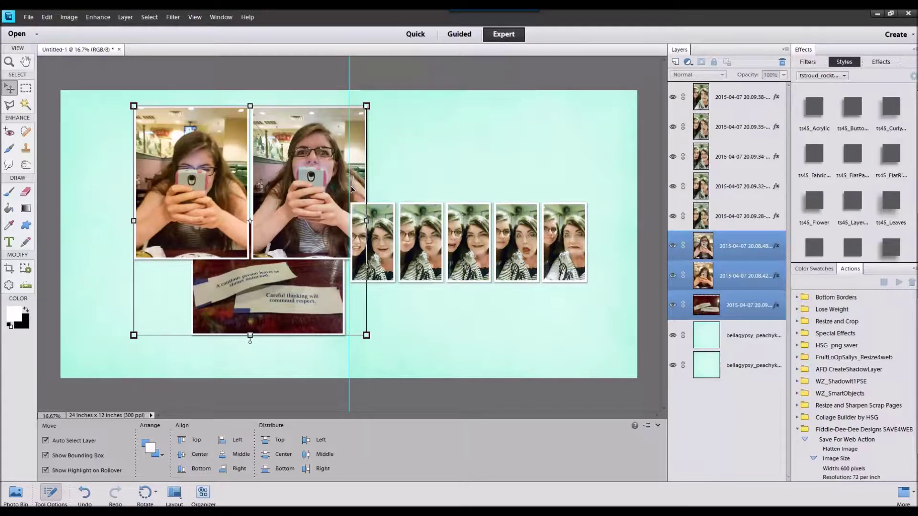
drag(367, 105, 334, 139)
drag(317, 185, 345, 172)
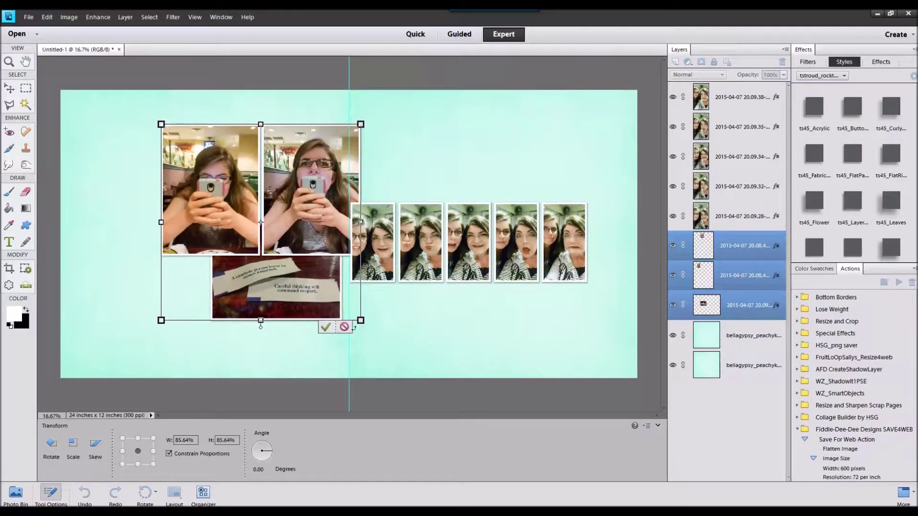
click(325, 328)
double_click(777, 305)
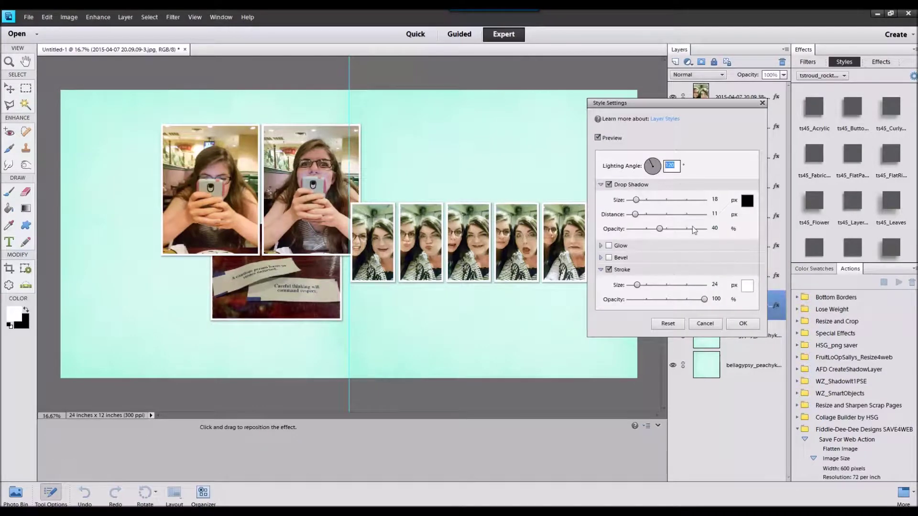
click(742, 324)
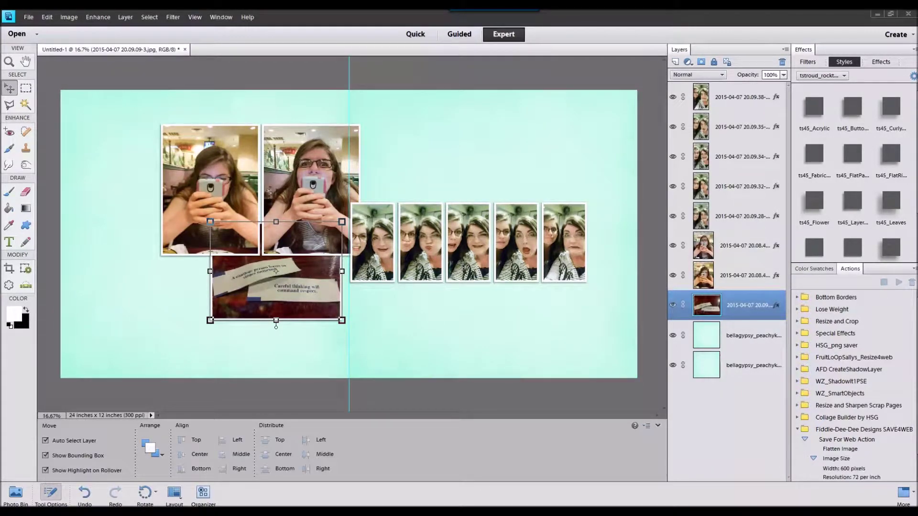
Open bellagypsy_peachykeen_pattern8.jpg and add the patterned paper to the layout directly above the solid background papers
click(12, 494)
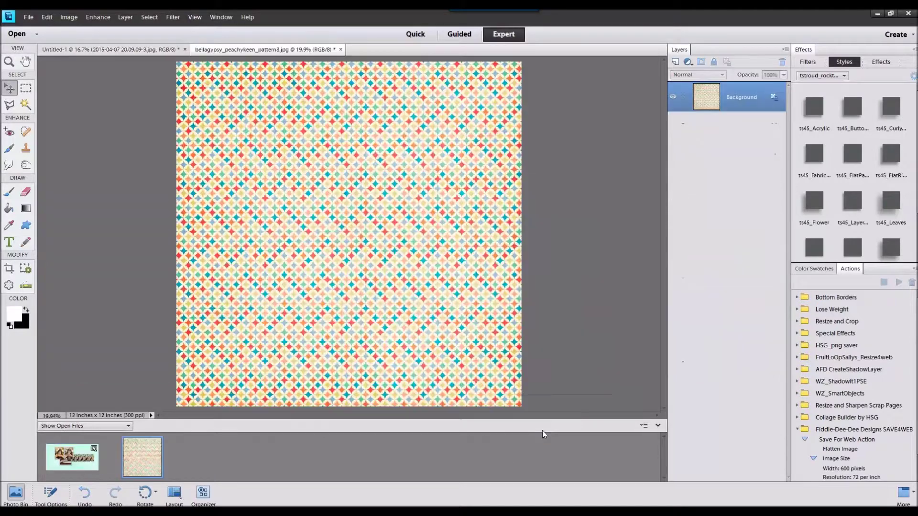
click(81, 453)
click(727, 333)
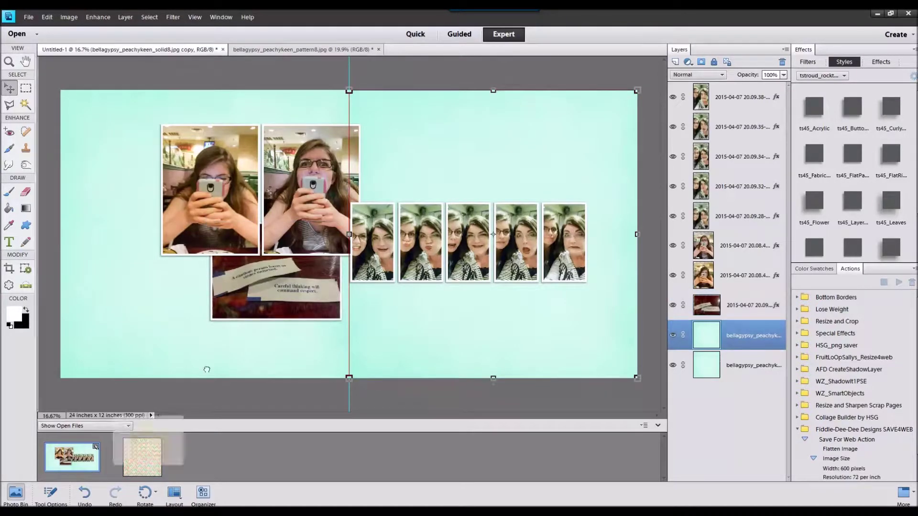
Copy a wide horizontal band from the middle of the patterned paper to a new layer and delete the full patterned sheet
click(25, 89)
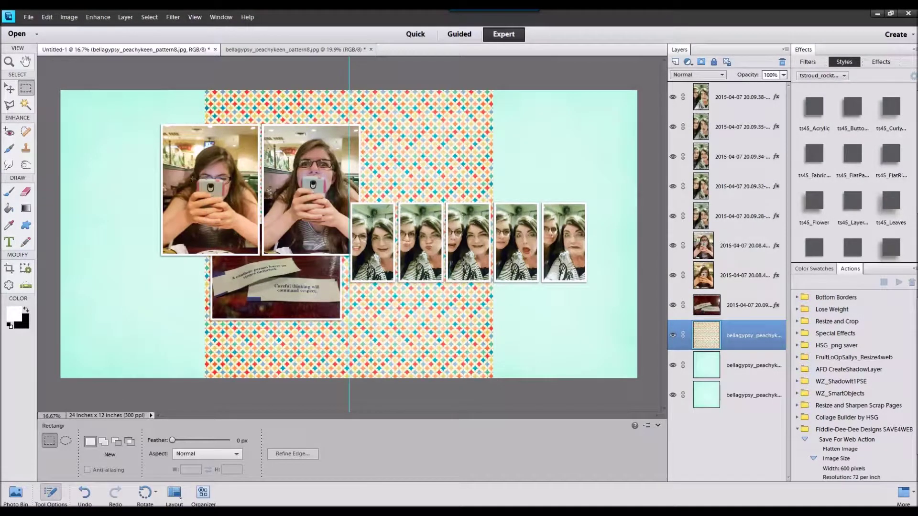
drag(190, 178, 515, 285)
key(ctrl+c)
key(ctrl+v)
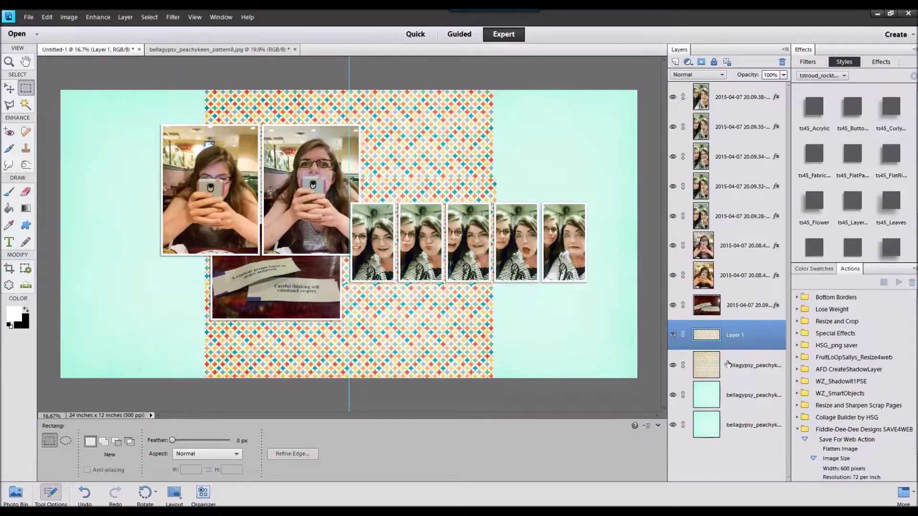
right_click(748, 367)
click(776, 223)
Move the patterned band onto one page and duplicate it onto the other so the two bands span the whole layout
click(6, 90)
drag(478, 195, 329, 240)
click(617, 239)
shift+click(765, 369)
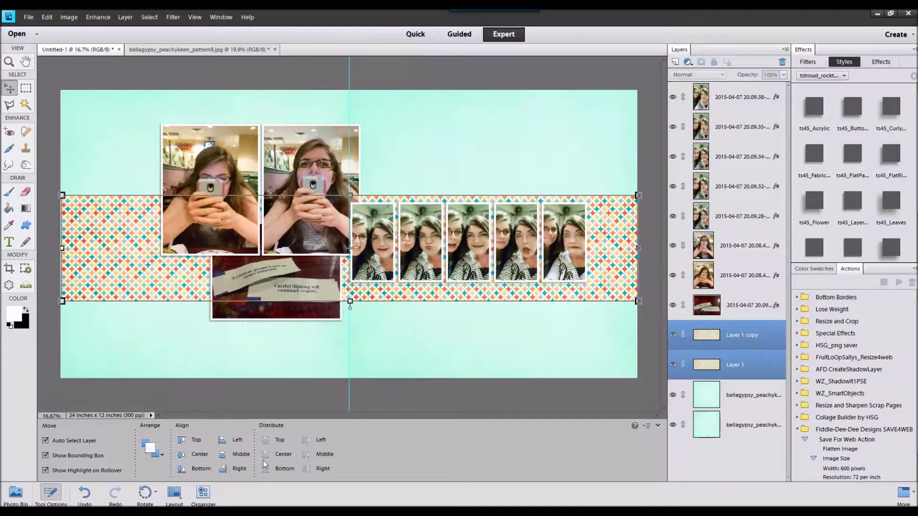
Nudge the left patterned band so its edge meets the right band at the centre guide
click(569, 328)
scroll(207, 270, up, 5)
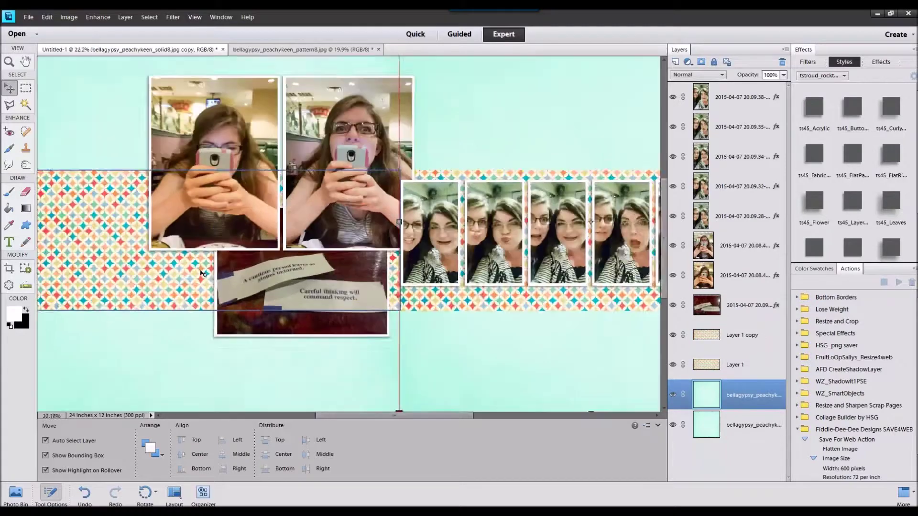
click(429, 307)
drag(429, 307, 432, 308)
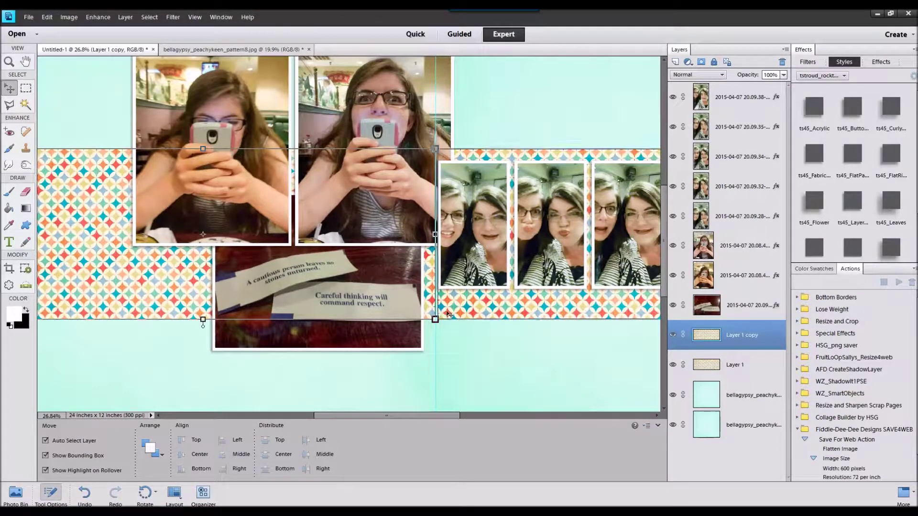
Align the right page's patterned band flush with the right edge of the solid background paper beneath it
click(466, 306)
scroll(466, 305, down, 7)
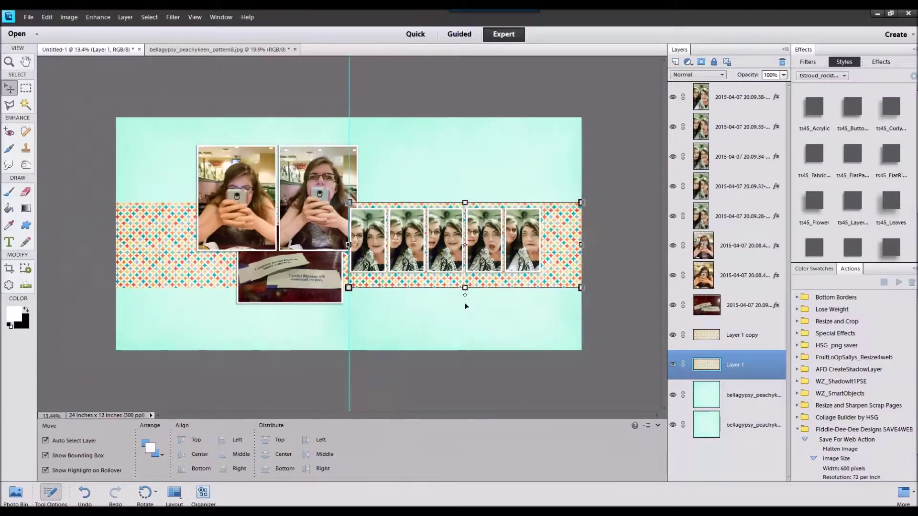
click(212, 305)
shift+click(206, 280)
click(532, 306)
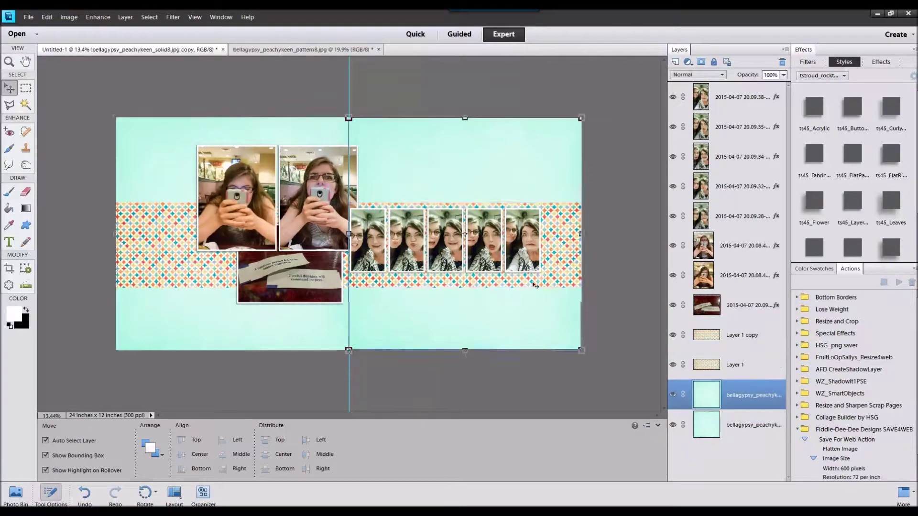
shift+click(535, 284)
click(223, 469)
click(378, 381)
Apply the ts45_FlatPa... shadow style to both patterned band layers
click(758, 357)
shift+click(759, 345)
click(852, 156)
Add bellagypsy_peachykeen_wordart5.png as the top layer above the row of five photos and apply the ts45_Layer... style to it
click(15, 497)
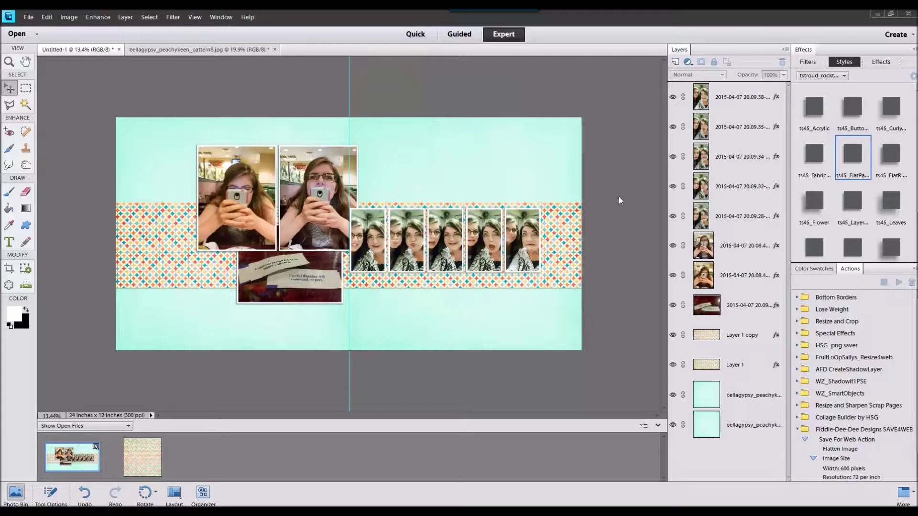
scroll(620, 201, up, 1)
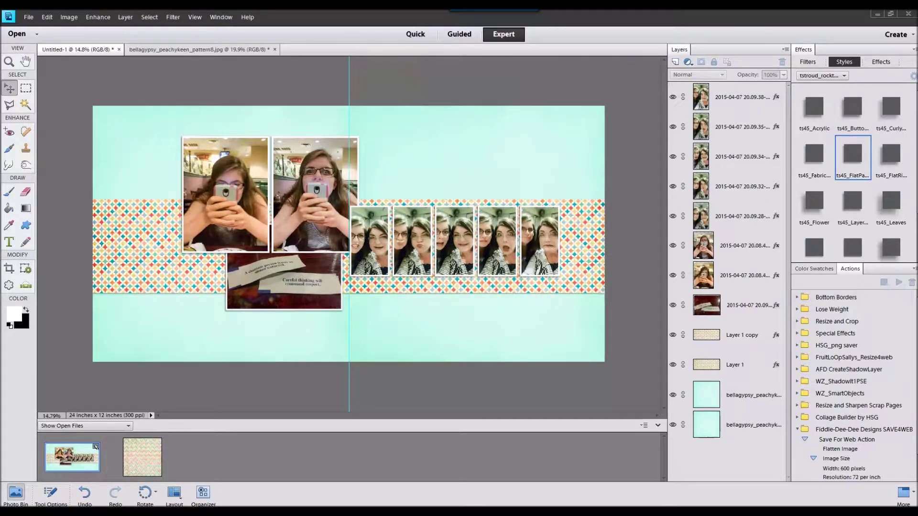
drag(674, 394, 611, 467)
click(77, 50)
click(755, 95)
drag(232, 454, 427, 198)
drag(385, 221, 447, 173)
click(852, 206)
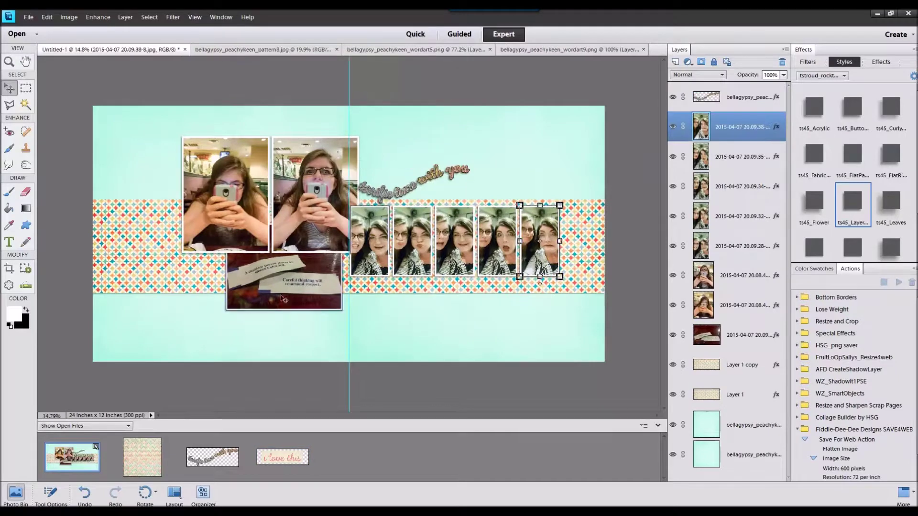
Place the "i love this" word art beside the fortune photo and "so much fun" at the last small photo's lower corner, both with the ts45_FlatPa... style
drag(283, 457, 356, 277)
drag(360, 239, 218, 267)
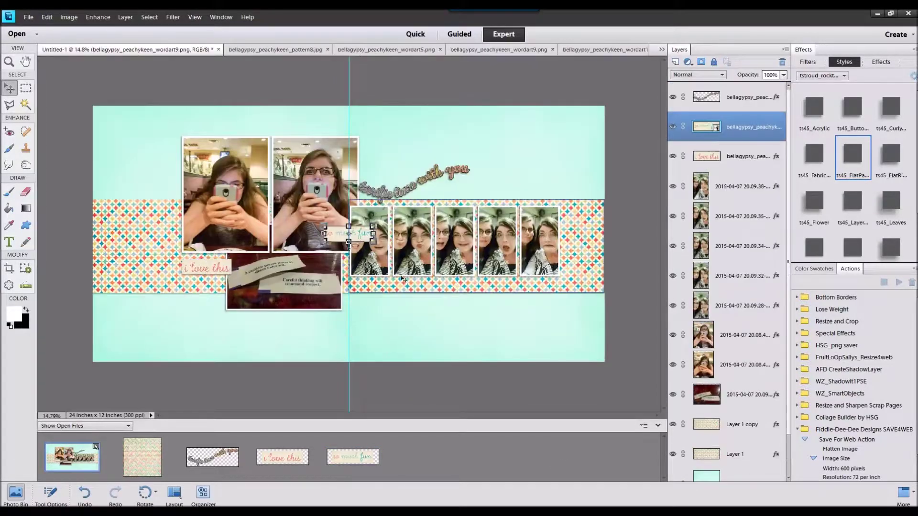
drag(348, 237, 580, 272)
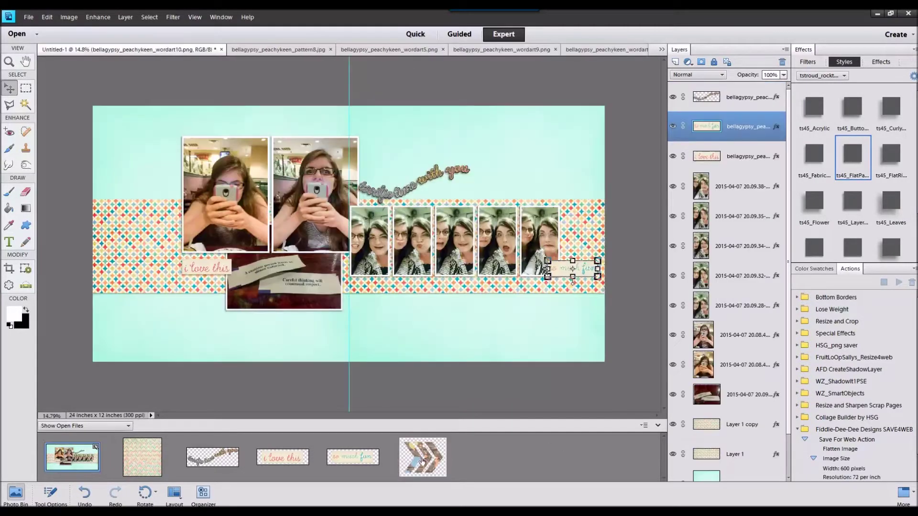
Add bellagypsy_peachykeen_woodenchevron.png above the band beside the left selfie, apply the ts45_Layer... style, and set a duplicate next to it
drag(423, 457, 140, 181)
double_click(853, 203)
click(135, 216)
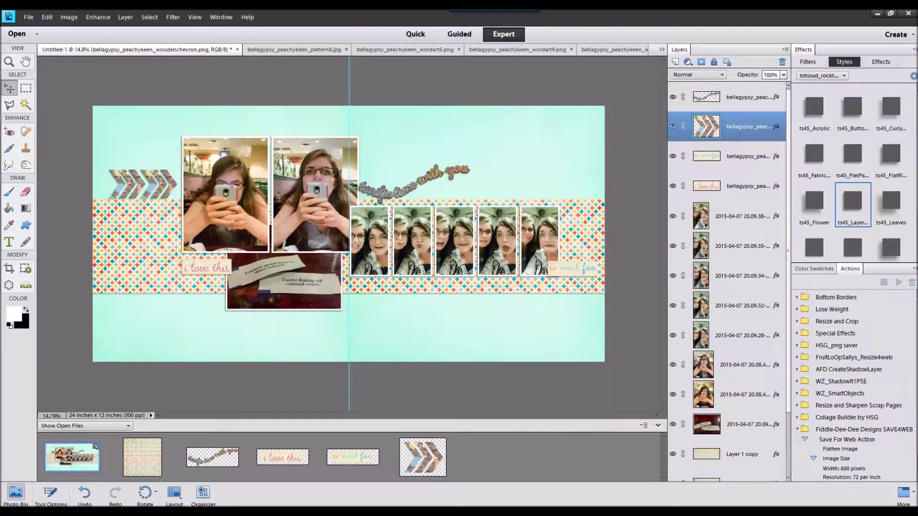
shift+click(166, 182)
click(51, 494)
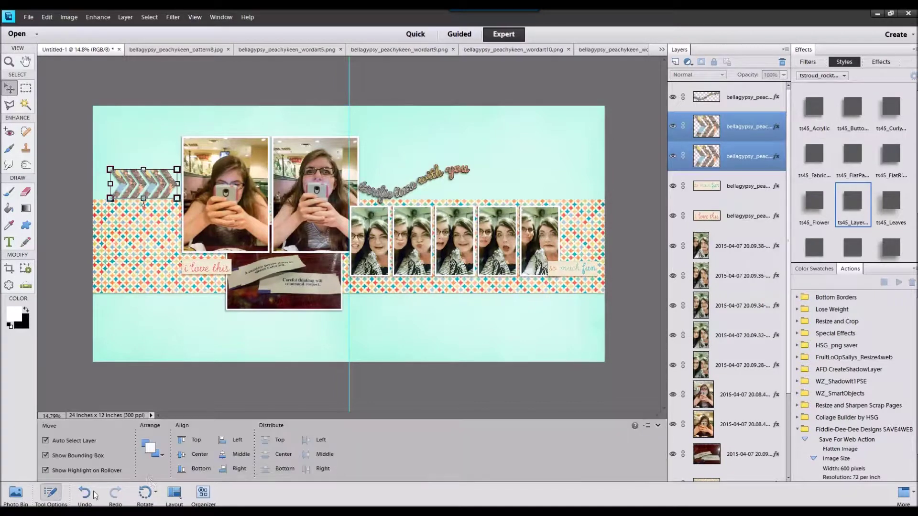
Open bellagypsy_peachykeen_banner.png and place the banner, slightly tilted, along the lower edge of the five-photo row
click(638, 70)
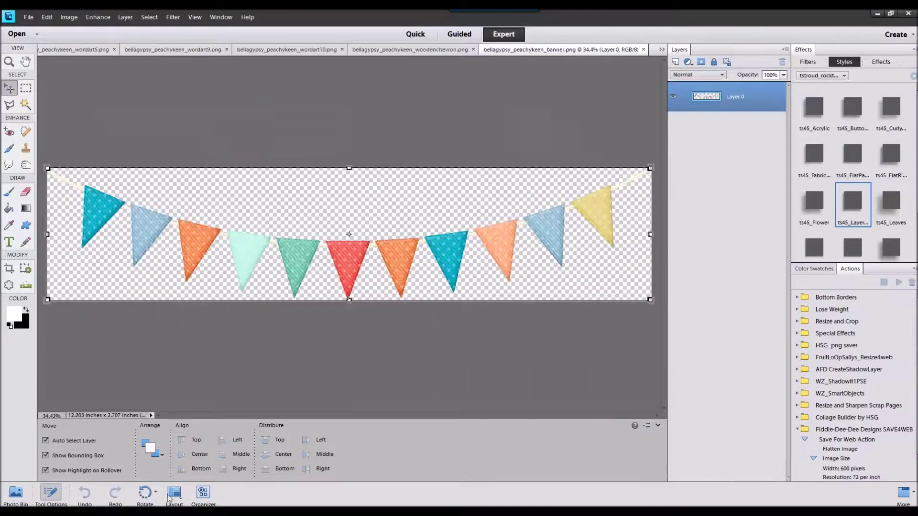
click(15, 492)
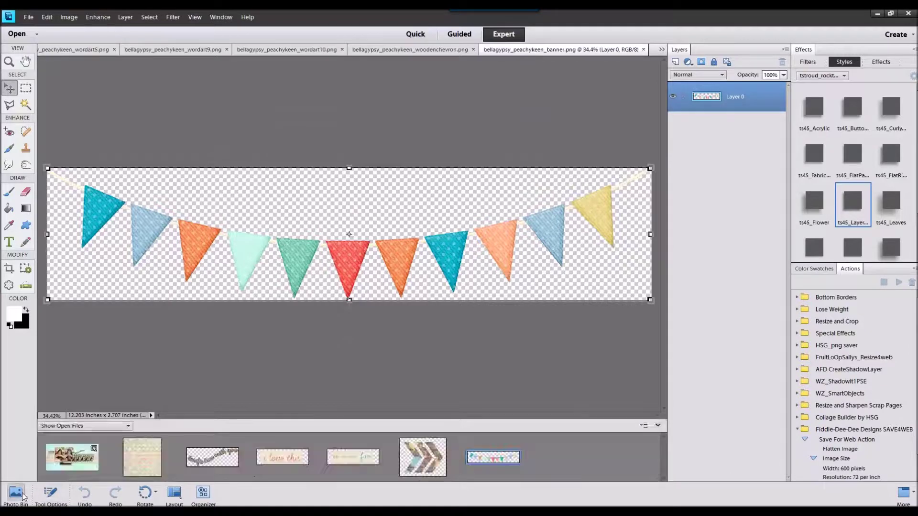
double_click(63, 467)
drag(473, 462, 397, 315)
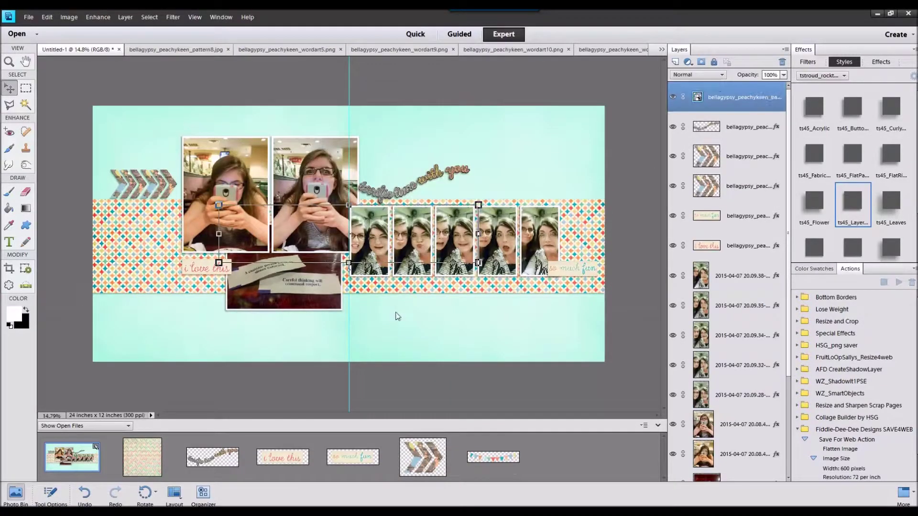
drag(454, 226, 594, 262)
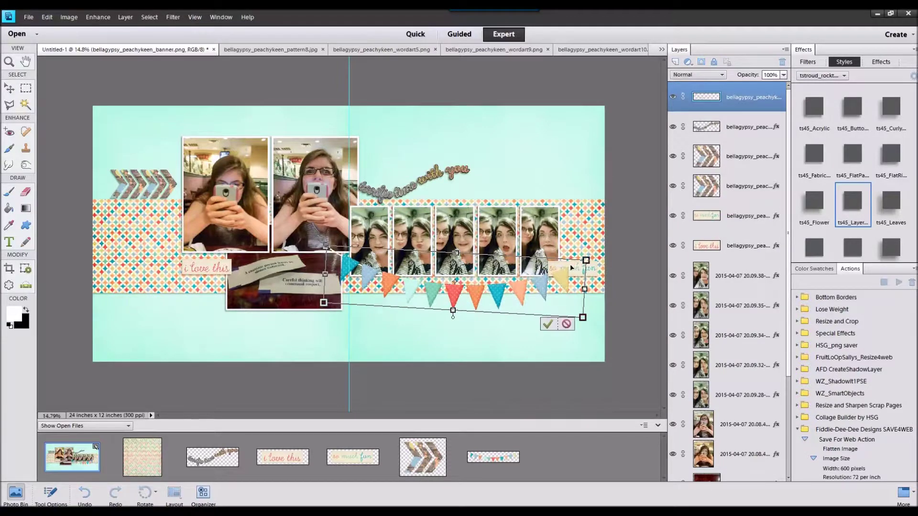
click(547, 322)
Apply the ts45_Flower style to the banner and move its layer directly above the photo layers
click(817, 206)
drag(752, 104, 665, 258)
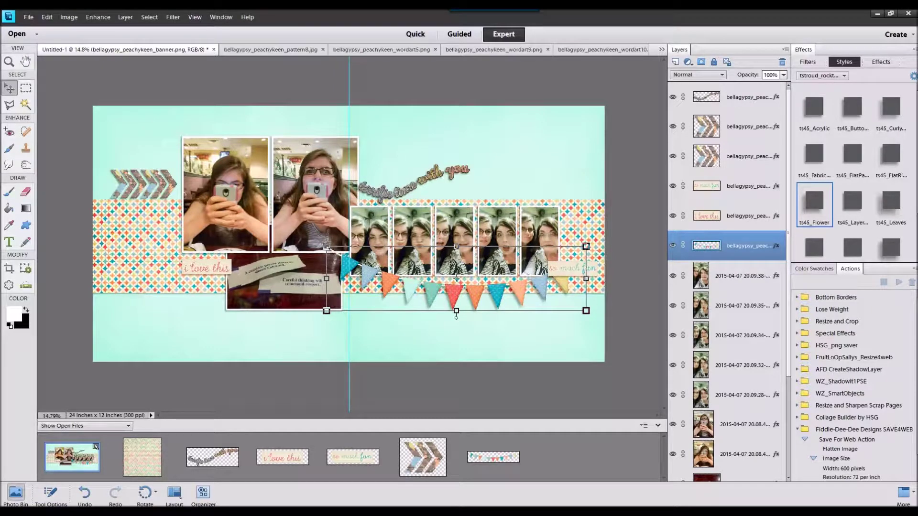
Add the red button bellagypsy_peachykeen_button1.png with the ts45_FlatPa... style and place it at the second selfie's lower right corner
double_click(96, 461)
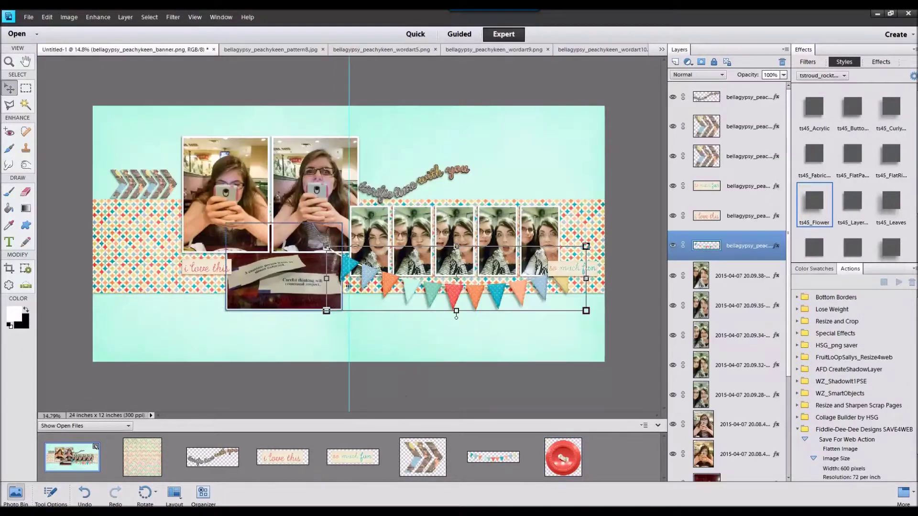
drag(556, 455, 415, 268)
double_click(853, 157)
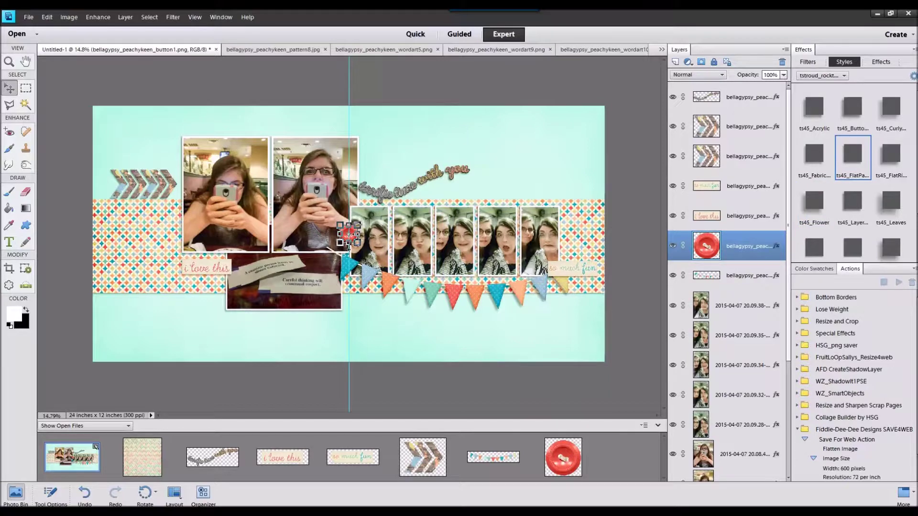
scroll(350, 233, up, 3)
drag(350, 233, 321, 255)
click(322, 274)
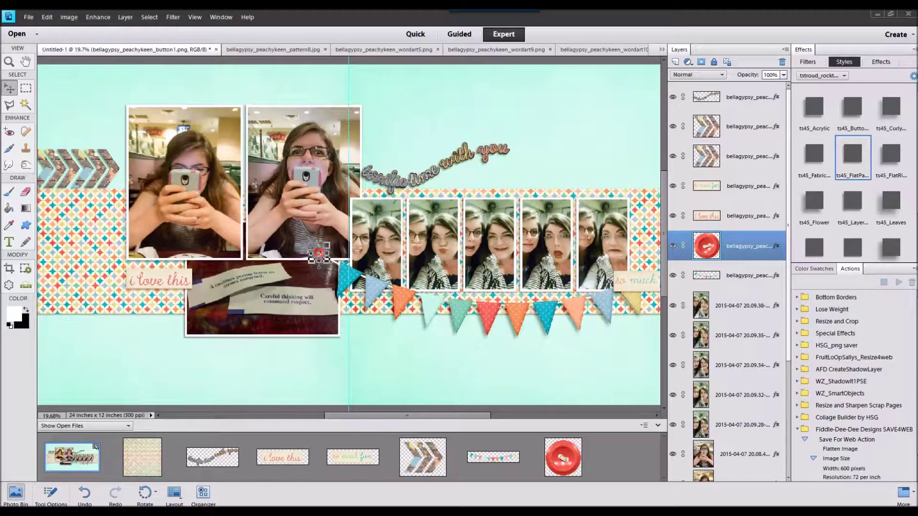
Close all open paper and embellishment files except the layout, and clear the centre guide
double_click(125, 445)
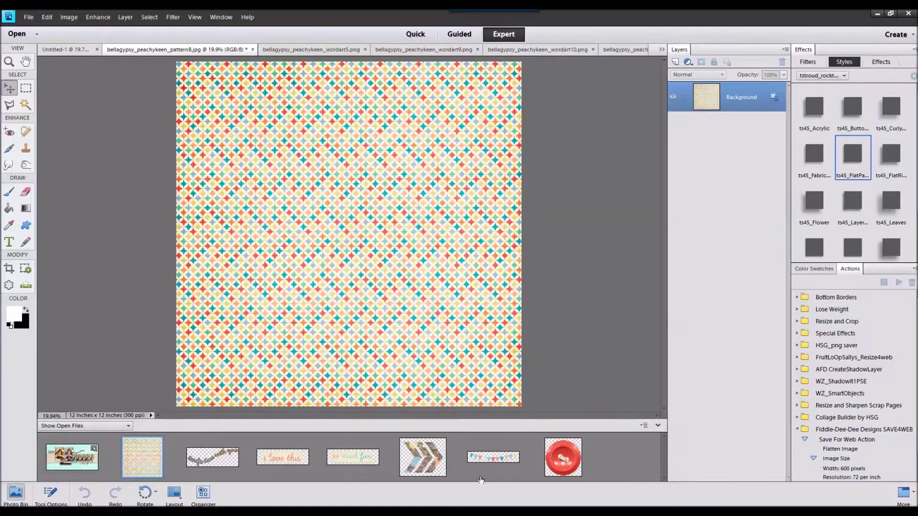
right_click(573, 473)
click(592, 335)
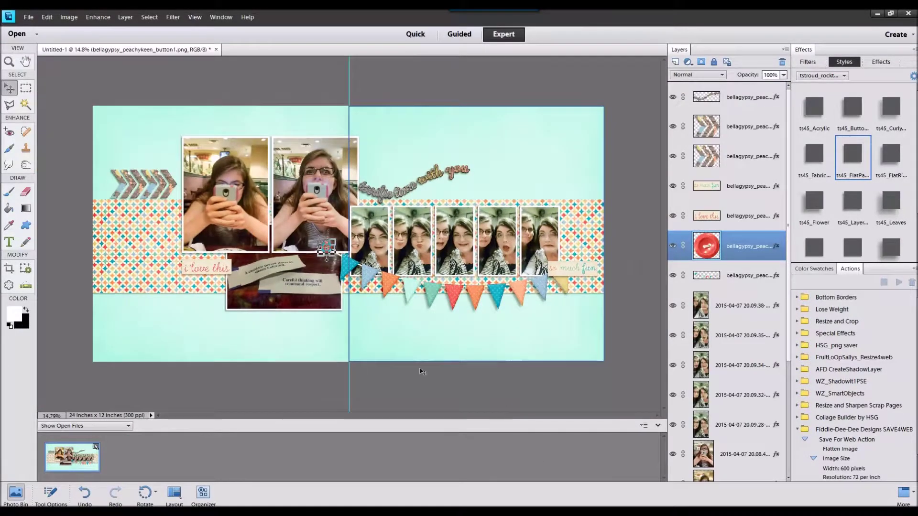
click(174, 18)
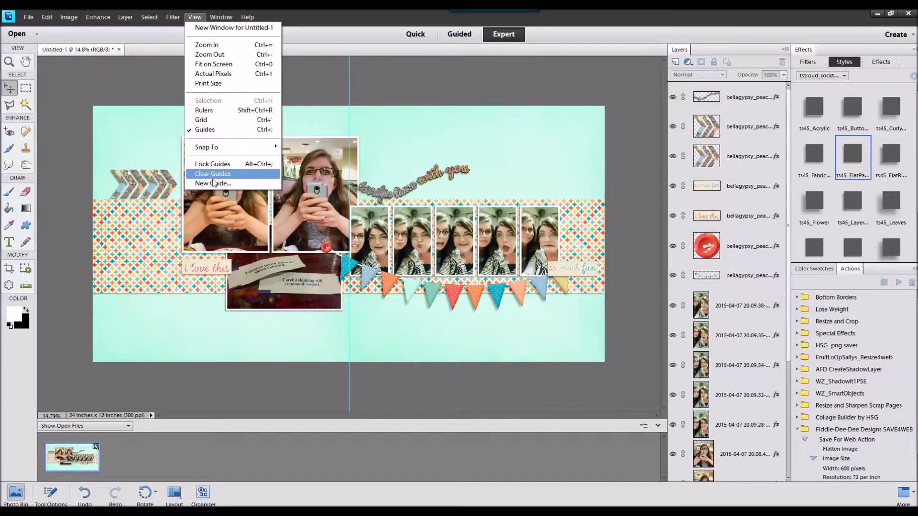
click(216, 179)
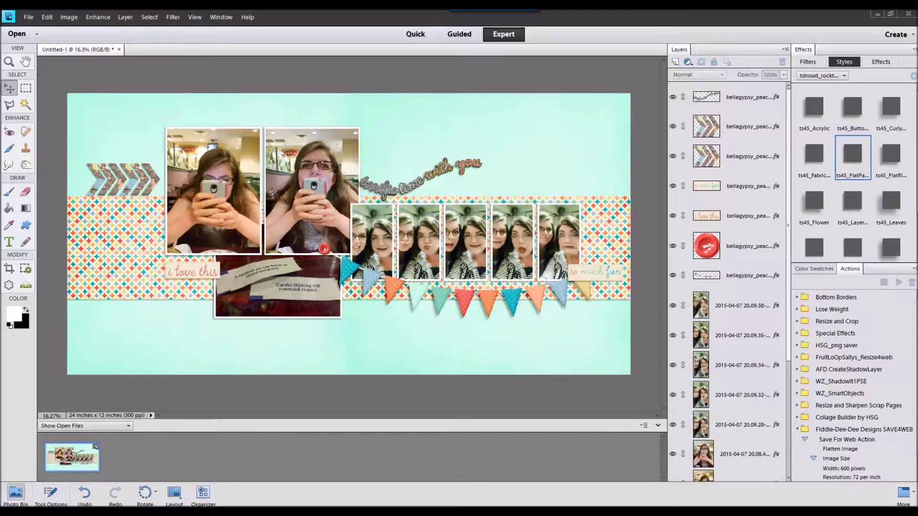
Open bellagypsy_peachykeen_graffiti1.png and graffiti2.png and place the graffiti2 splatter above the solid papers, behind the "time with you" word art
drag(619, 425, 550, 441)
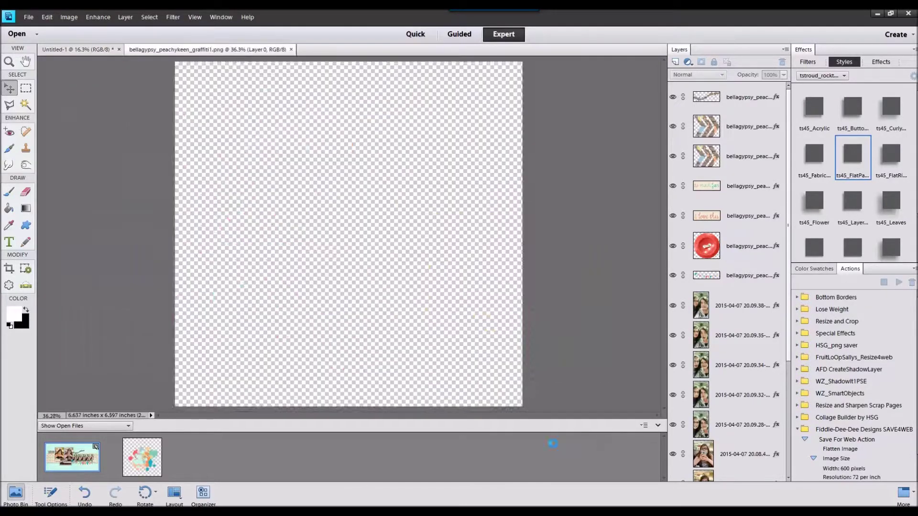
double_click(73, 453)
scroll(727, 407, down, 5)
click(735, 438)
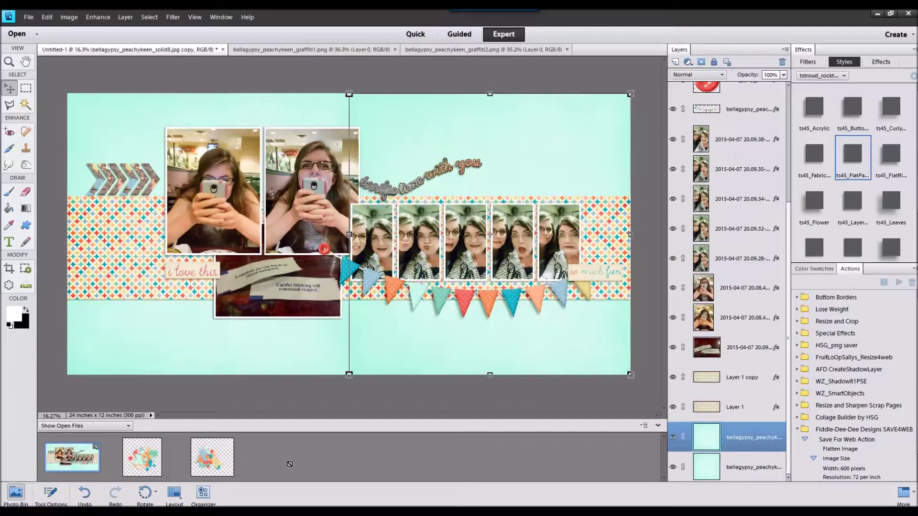
drag(213, 458, 331, 284)
drag(424, 225, 524, 206)
Place the graffiti1 splatter under the left page's band with a copy above the right page's band, and copy the graffiti2 splatter behind the fortune photo
click(738, 468)
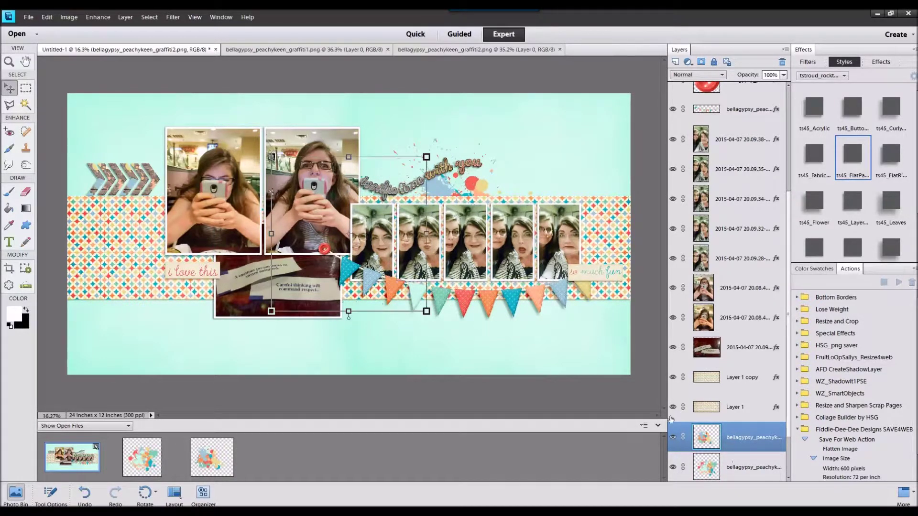
drag(408, 254, 179, 273)
alt+drag(151, 313, 564, 267)
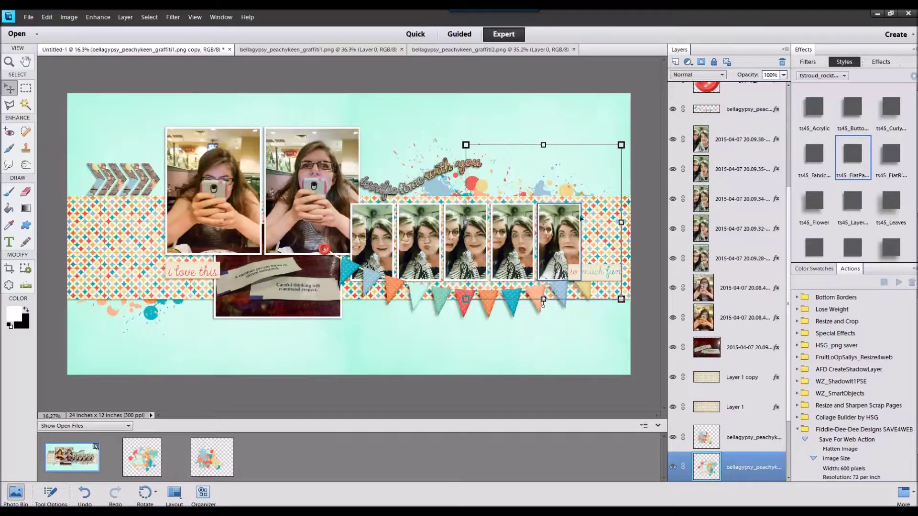
alt+drag(437, 185, 215, 285)
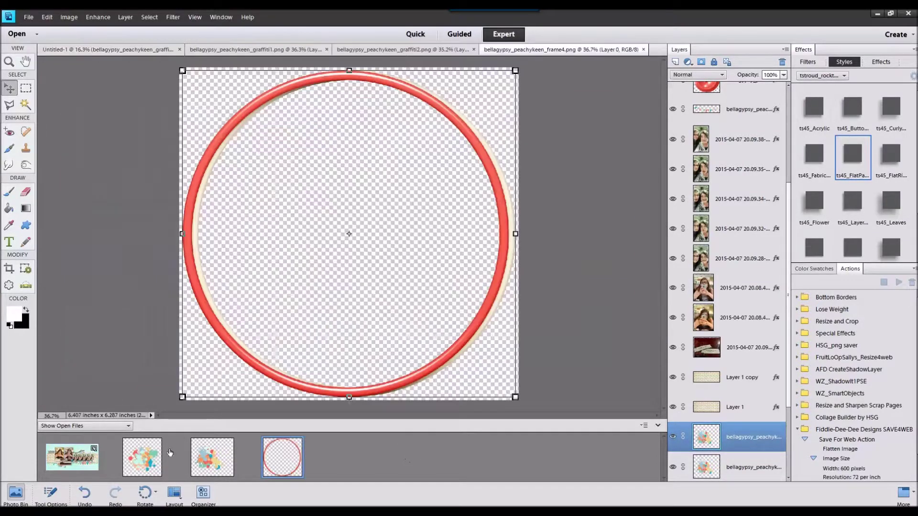
Add the round red frame bellagypsy_peachykeen_frame4.png above the patterned band layers and position it behind the word art and photo row
click(72, 457)
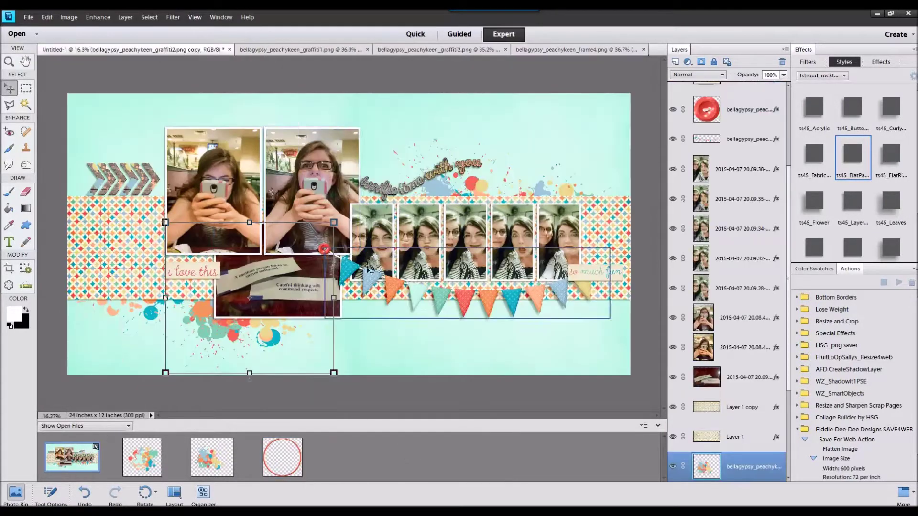
click(727, 384)
click(729, 407)
drag(295, 464, 311, 284)
drag(388, 180, 466, 140)
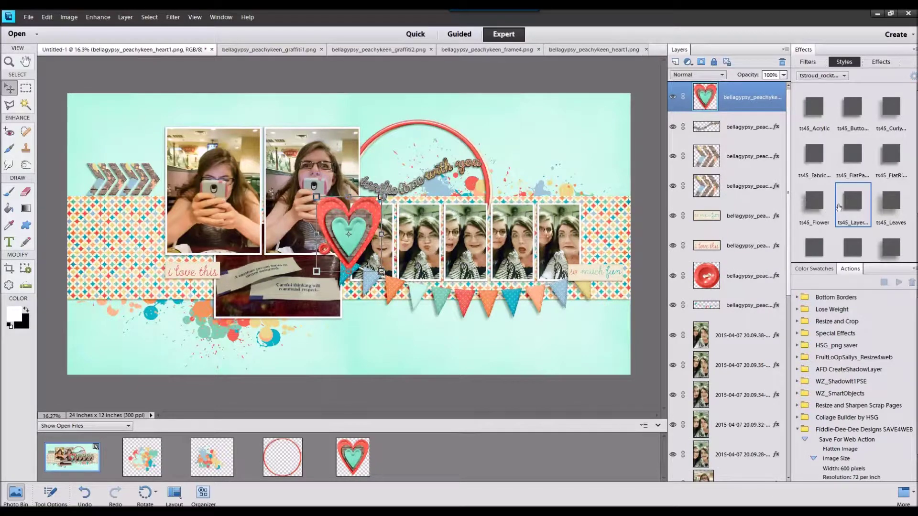
Apply the ts45_Layer... style to the heart, shrink it, and place it beside the "i love this" word art
click(851, 191)
drag(381, 197, 161, 254)
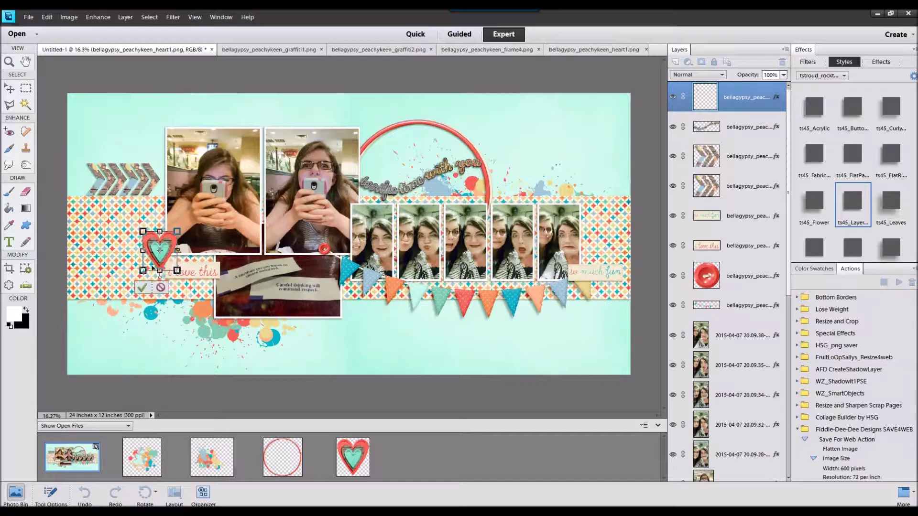
click(144, 288)
Close the graffiti, frame and heart image files, keeping only the layout open
click(152, 452)
shift+click(364, 461)
right_click(365, 461)
click(373, 328)
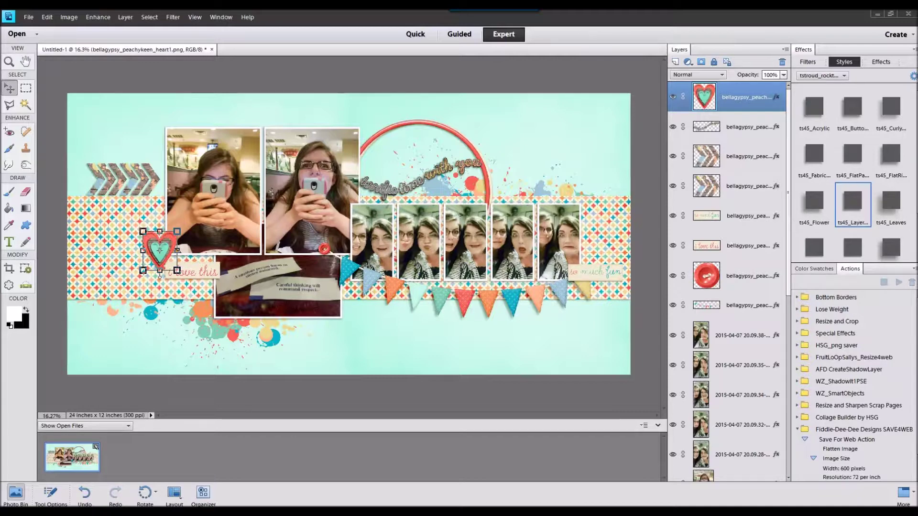
Add bellagypsy_peachykeen_woodenpindrop.png at the end of the "time with you" word art, apply the ts45_Layer... style, and tilt it slightly
drag(619, 469, 618, 469)
double_click(72, 468)
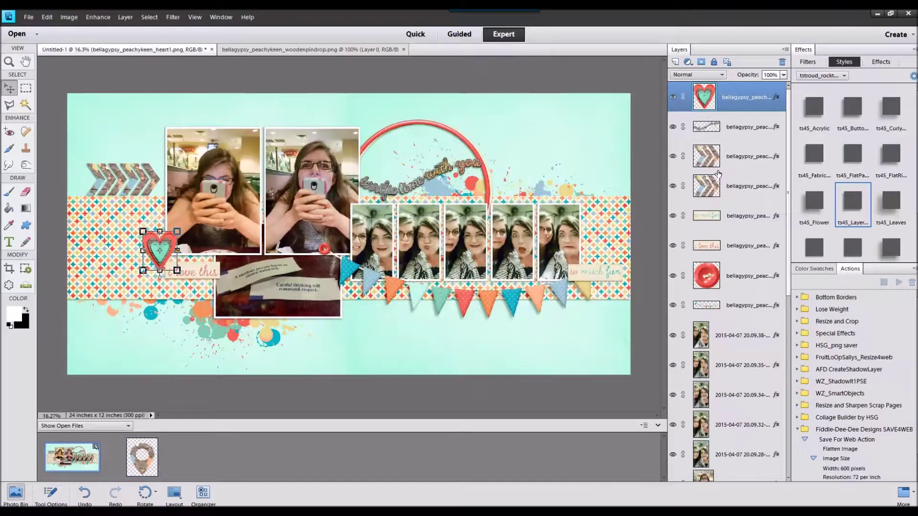
drag(189, 457, 384, 384)
drag(346, 247, 498, 199)
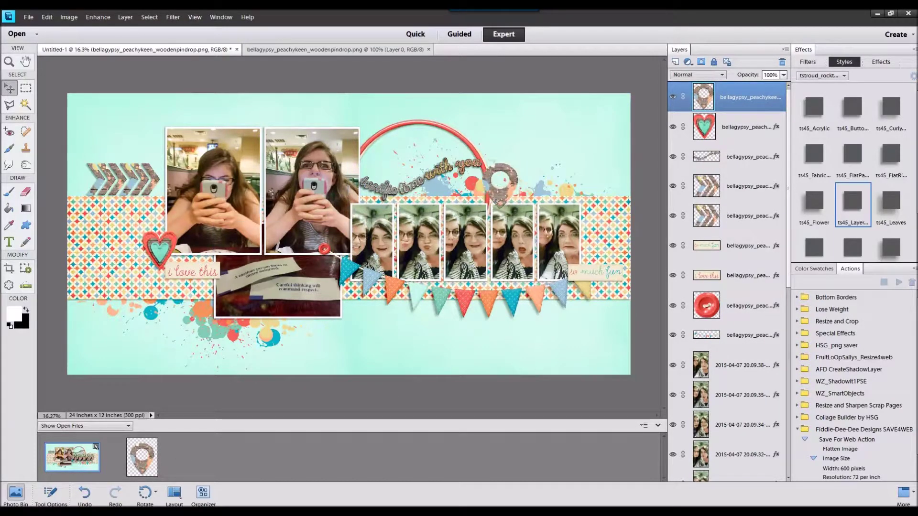
double_click(852, 199)
drag(518, 163, 513, 169)
drag(493, 201, 497, 199)
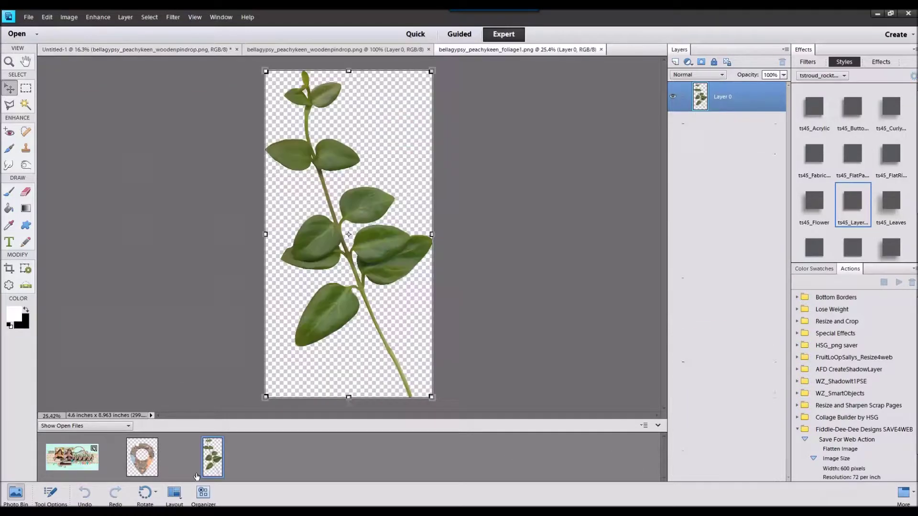
Add bellagypsy_peachykeen_foliage1.png to the layout directly above the fortune photo layer
click(134, 49)
click(171, 203)
scroll(727, 430, down, 2)
click(729, 452)
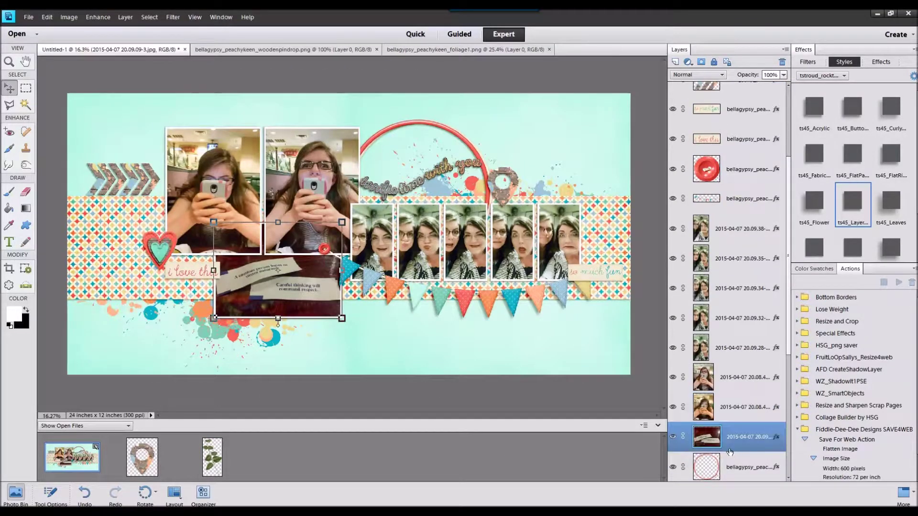
drag(215, 472, 349, 234)
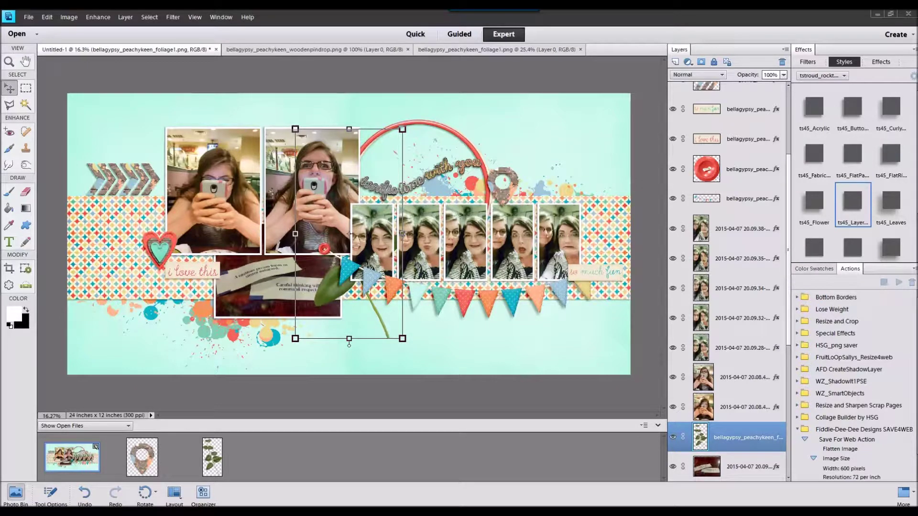
Apply the ts45_Leaves style to the foliage, shrink and rotate it, and place it around the heart and "i love this" word art
drag(335, 286, 217, 264)
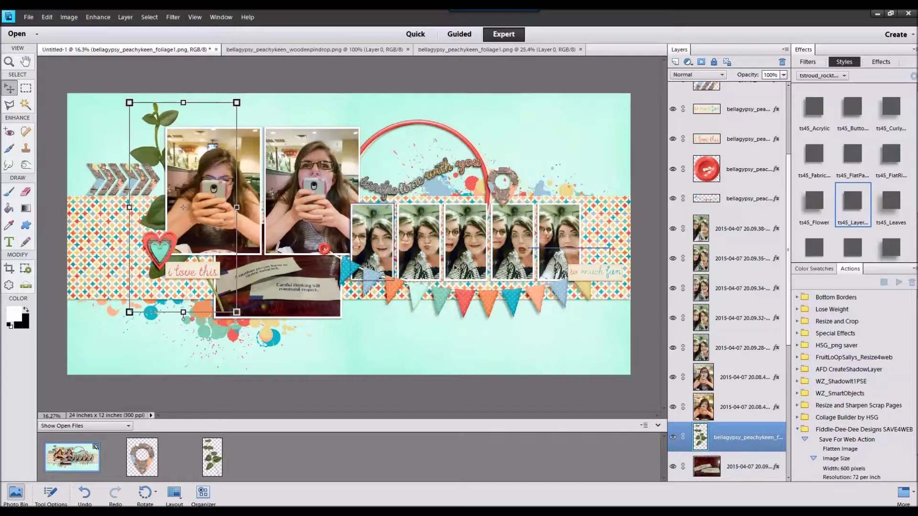
double_click(886, 219)
drag(237, 103, 204, 165)
mouse_move(142, 198)
mouse_down()
mouse_move(153, 159)
mouse_move(153, 190)
mouse_up()
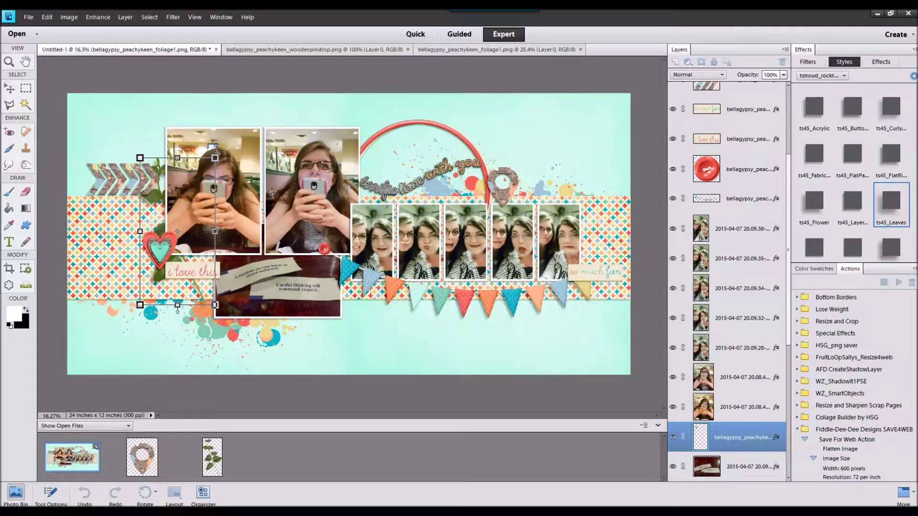
drag(219, 153, 179, 143)
drag(157, 221, 266, 246)
click(190, 343)
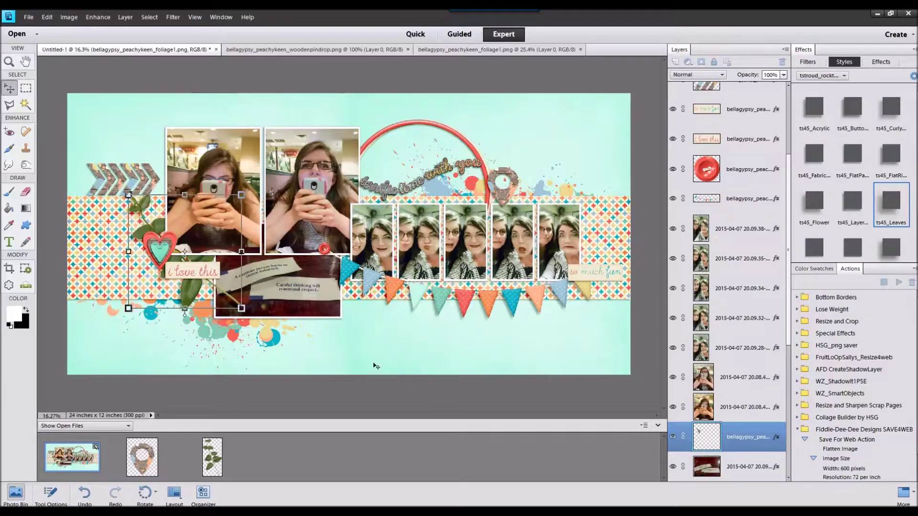
Move the foliage layer directly below the fortune photo layer
scroll(612, 281, down, 2)
scroll(694, 357, up, 1)
drag(728, 406, 737, 447)
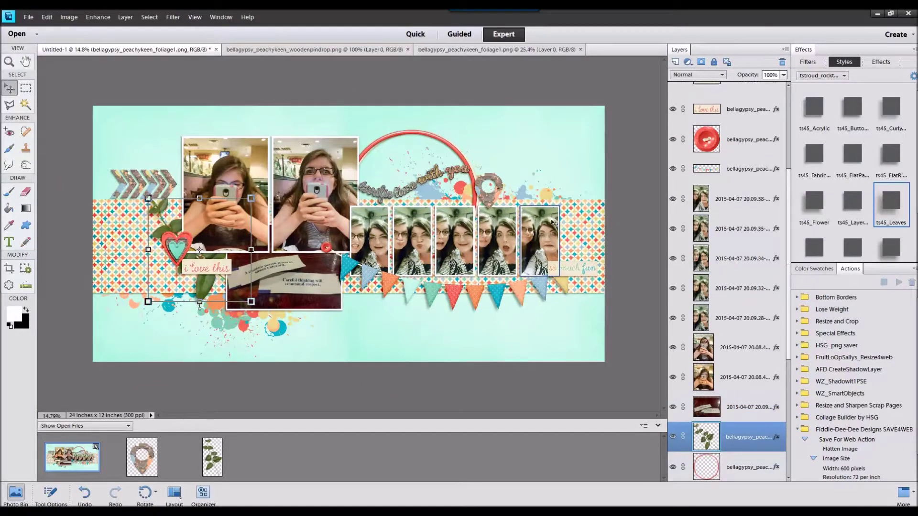
Duplicate the foliage twice, rotating the copies and placing them behind the bunting beside the fortune photo's right edge
key(ctrl+0)
drag(175, 295, 384, 140)
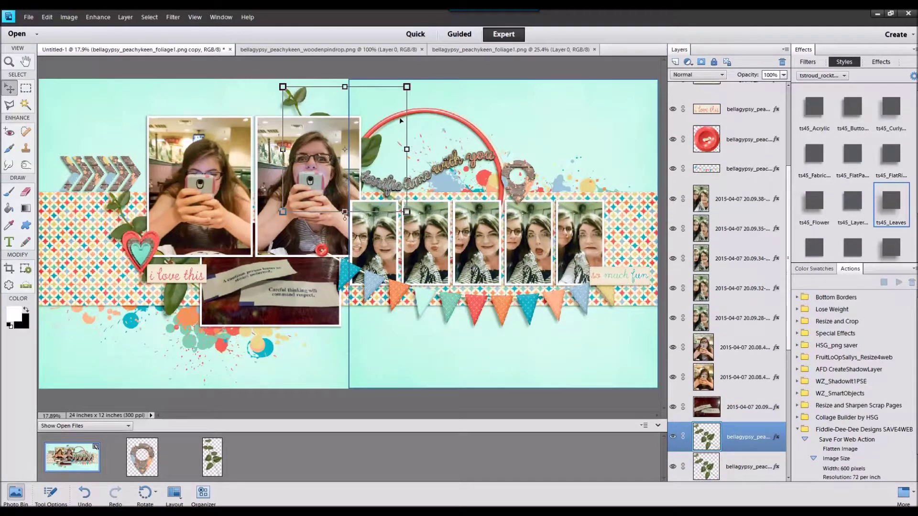
drag(410, 85, 367, 61)
drag(382, 161, 362, 300)
click(314, 382)
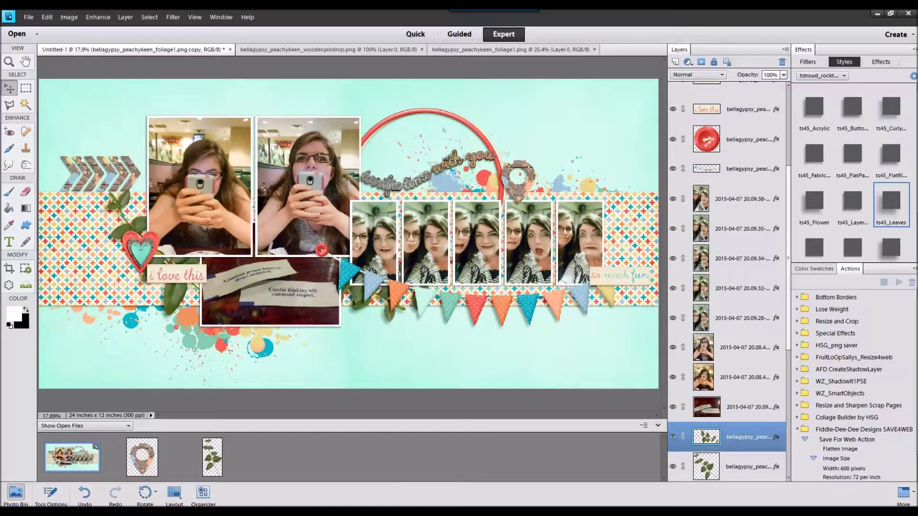
drag(549, 275, 383, 334)
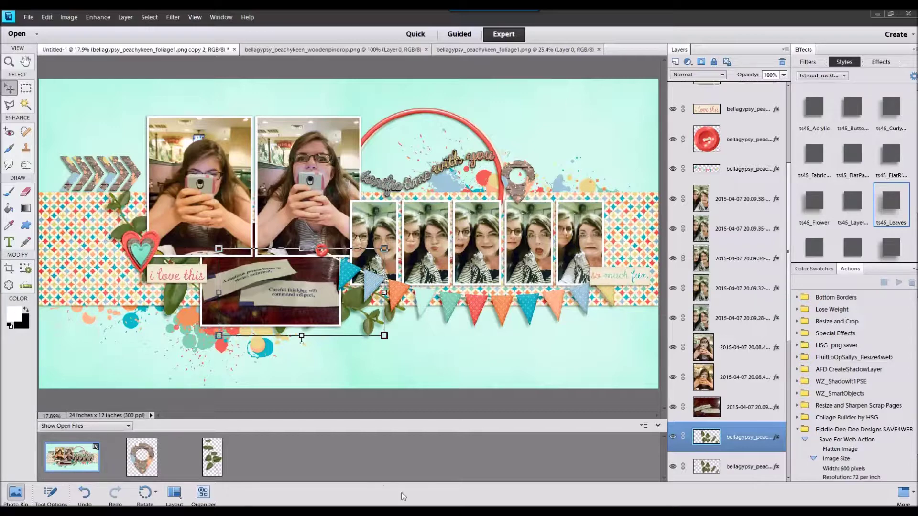
Move the first foliage copy behind the "i love this" word art and rotate it to extend the left cluster
click(614, 320)
drag(614, 319, 463, 256)
drag(481, 172, 190, 283)
drag(278, 258, 286, 317)
drag(184, 302, 206, 280)
click(154, 357)
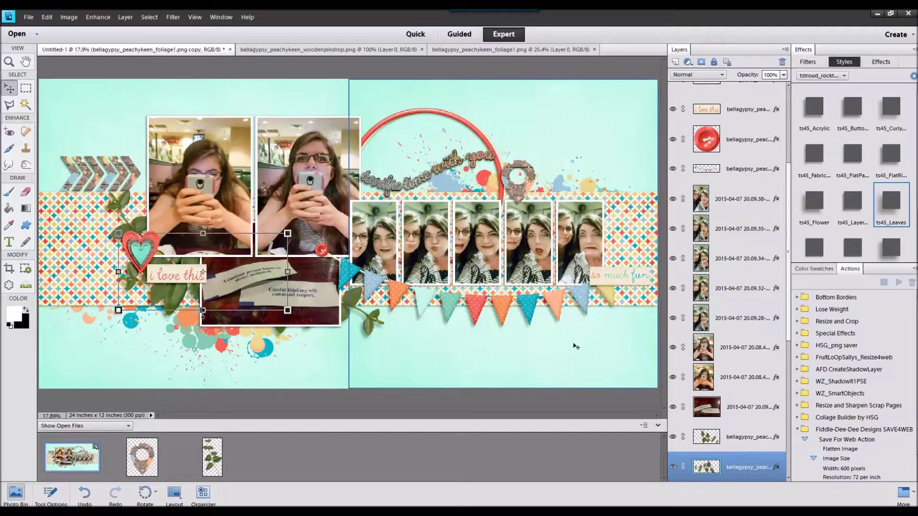
Open bellagypsy_peachykeen_foliage2.png and add it to the layout beneath the other foliage layers, directly above the round red frame
click(372, 319)
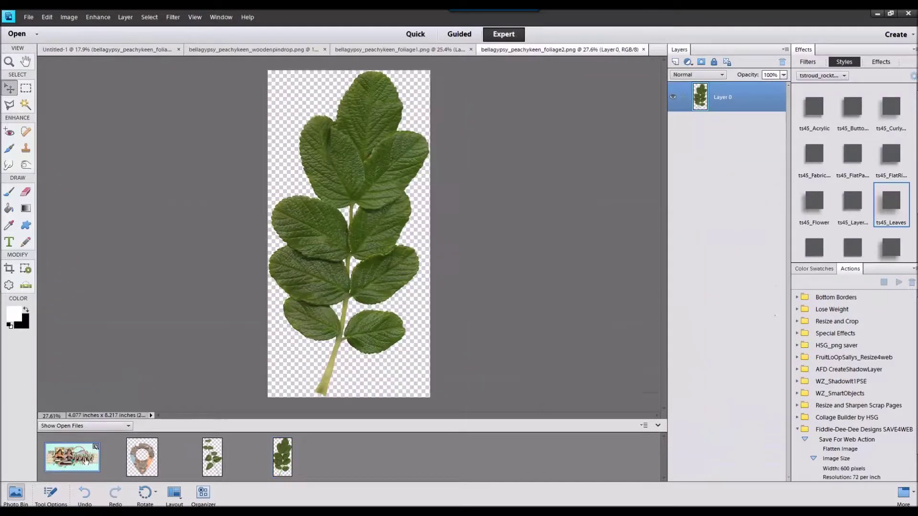
double_click(72, 457)
scroll(732, 431, down, 2)
click(732, 466)
drag(279, 451, 478, 215)
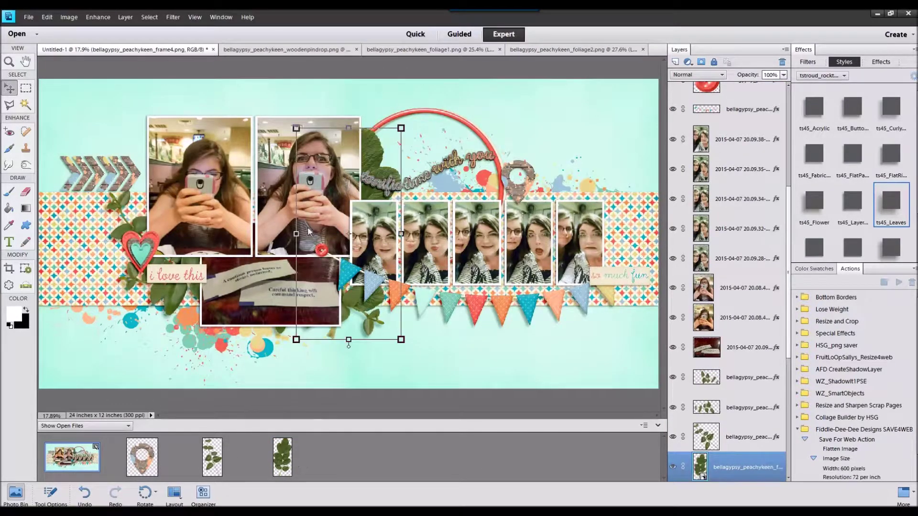
Apply the ts45_Leaves style to the new foliage, shrink it, and place it behind the heart
double_click(897, 209)
drag(401, 128, 278, 219)
drag(266, 269, 72, 238)
Duplicate the leafy foliage, rotate the copy, and place it behind the fortune photo's lower-right corner
drag(203, 242, 199, 318)
click(156, 289)
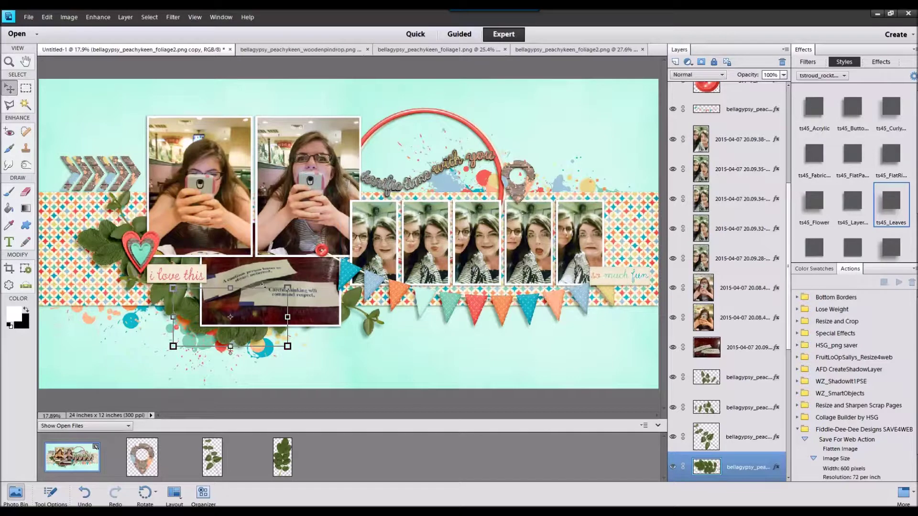
drag(296, 290, 302, 323)
drag(248, 342, 227, 335)
click(393, 366)
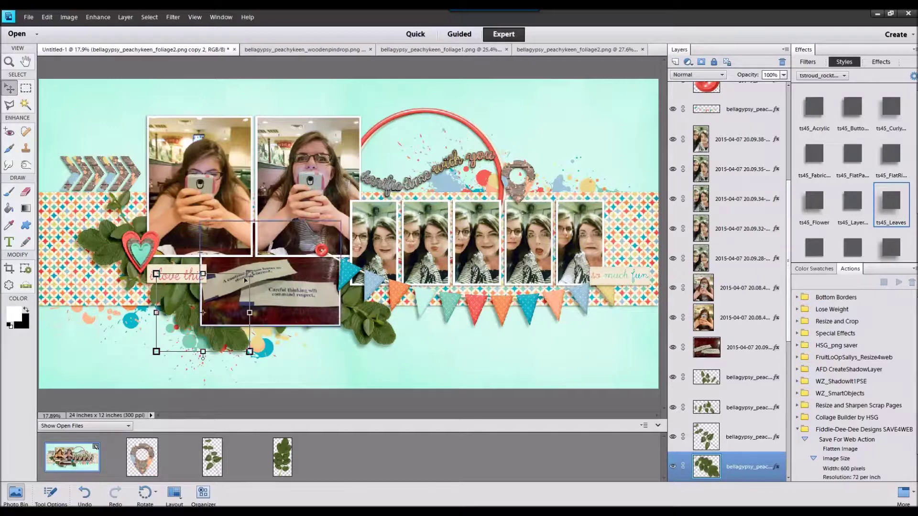
Rotate the second leafy foliage copy and tuck it behind the fortune photo's lower-left corner
drag(252, 273, 241, 366)
drag(194, 337, 194, 320)
click(207, 353)
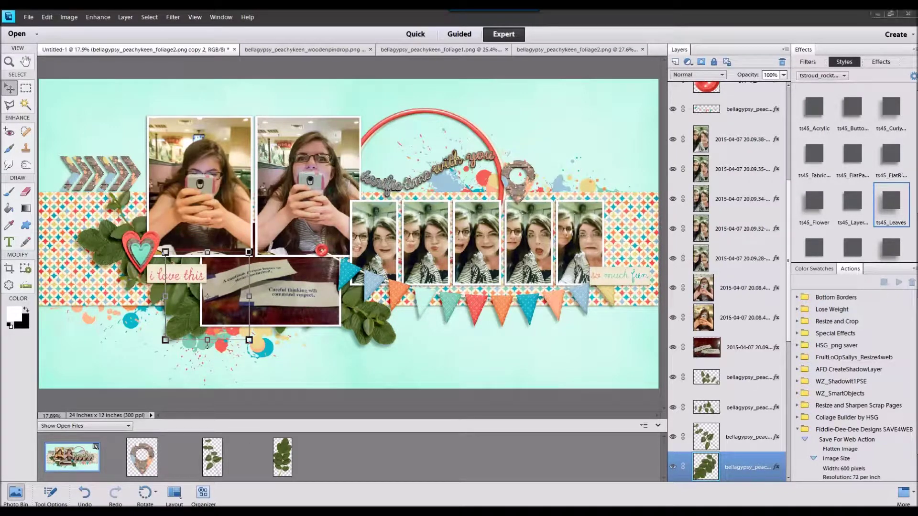
Duplicate the leafy foliage again, rotate it, and tuck it behind the start of the "time with you" word art
drag(180, 330, 422, 256)
drag(512, 188, 478, 201)
drag(470, 196, 388, 201)
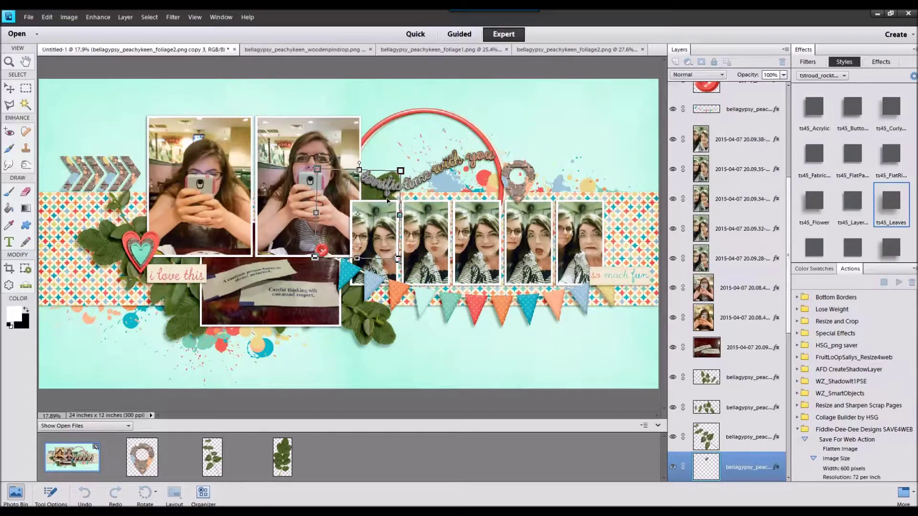
click(366, 268)
Open bellagypsy_peachykeen_frame1.png and add it to the layout directly above the fortune photo layer
click(436, 167)
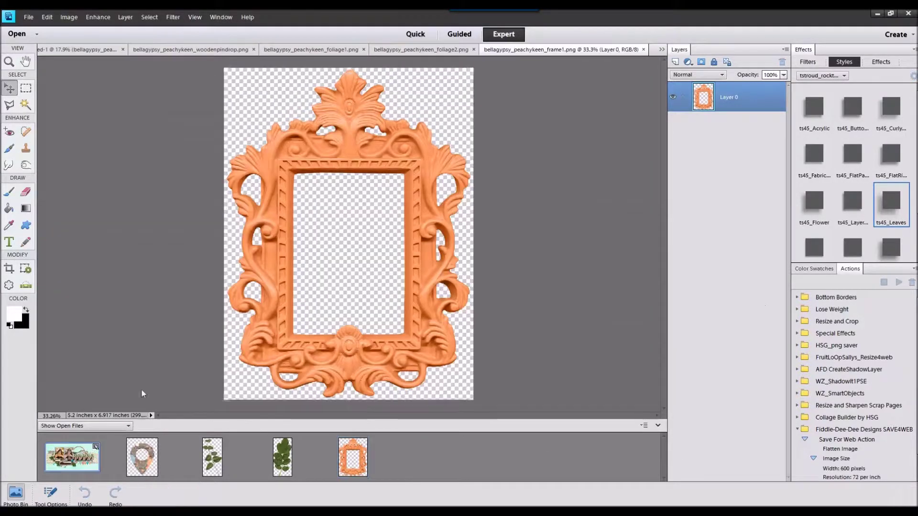
double_click(73, 457)
click(208, 188)
scroll(746, 432, down, 3)
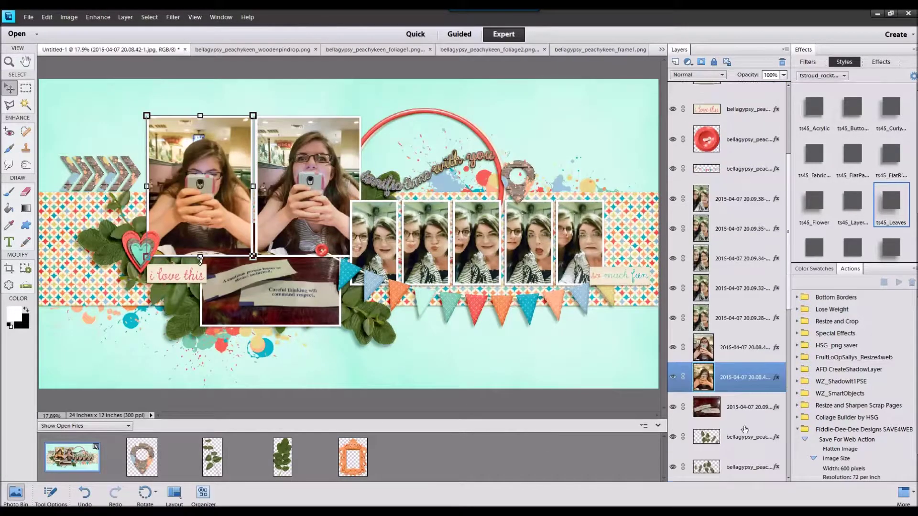
click(745, 409)
drag(353, 457, 236, 184)
Place the orange frame behind the first large photo, apply the ts45_Layer... style, and resize it so its ornaments extend beyond the photo
drag(353, 297, 208, 244)
drag(270, 91, 282, 76)
drag(245, 111, 237, 115)
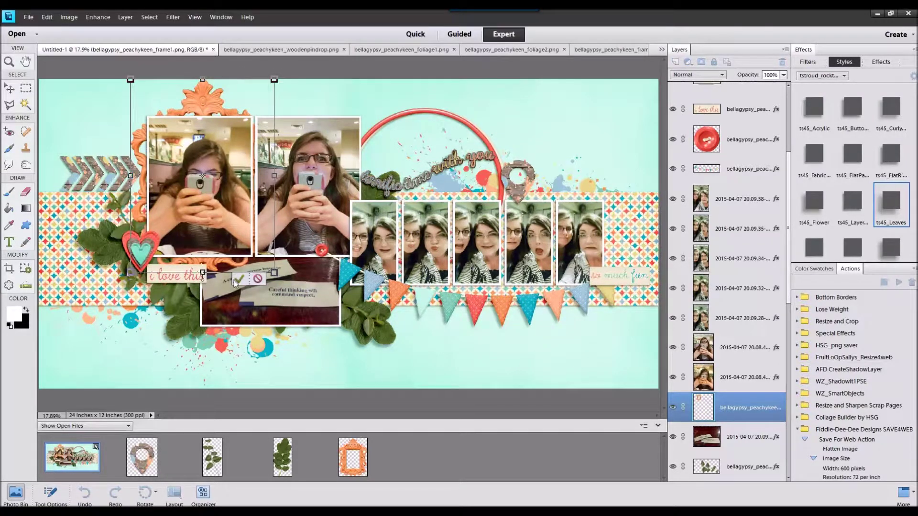
key(Return)
click(849, 200)
drag(274, 79, 267, 89)
drag(191, 107, 197, 100)
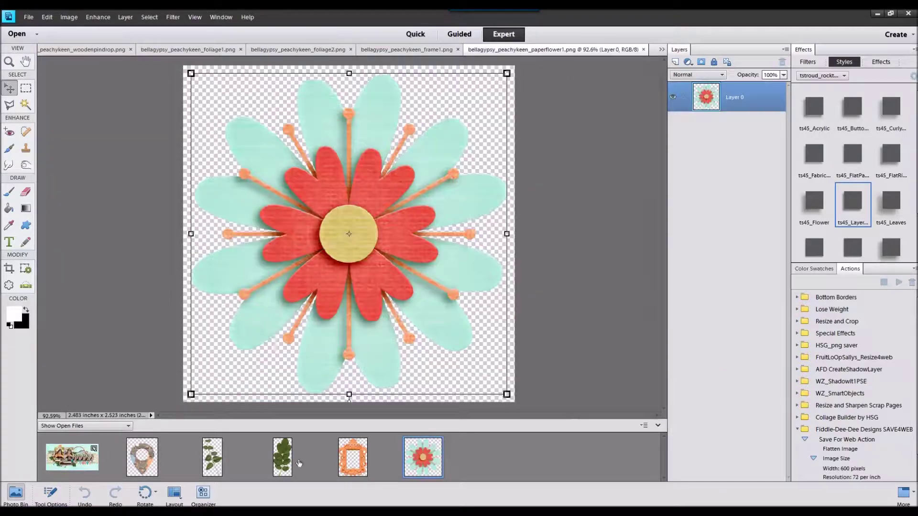
Add bellagypsy_peachykeen_paperflower1.png above the round red frame layer, place it beside the second large photo, and apply the ts45_Flower style
double_click(95, 457)
click(483, 139)
drag(435, 444, 407, 321)
drag(376, 245, 398, 173)
double_click(802, 205)
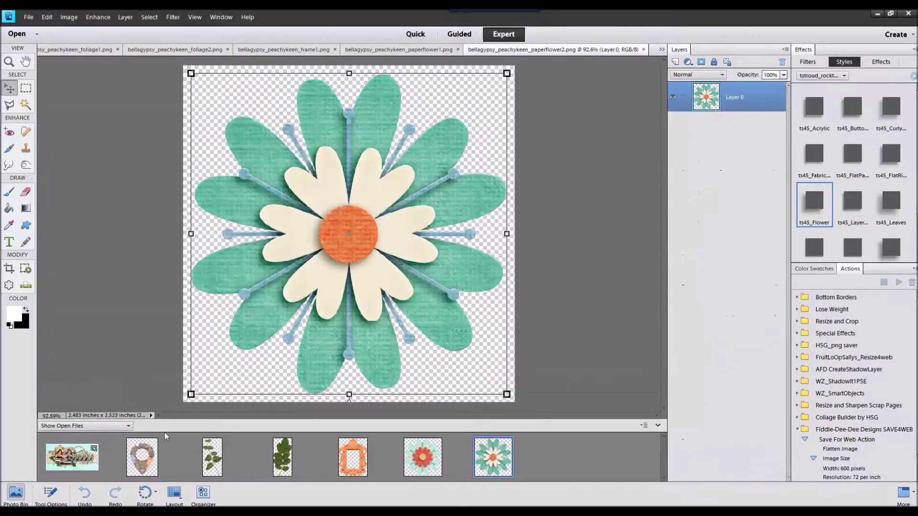
Add bellagypsy_peachykeen_paperflower2.png behind the foliage above the heart and apply the ts45_Flower style
double_click(72, 454)
drag(491, 451, 340, 211)
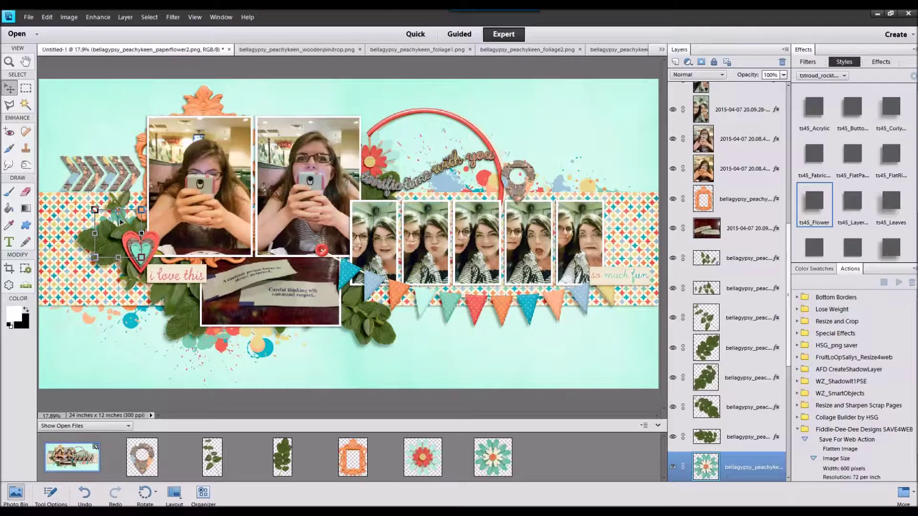
double_click(818, 210)
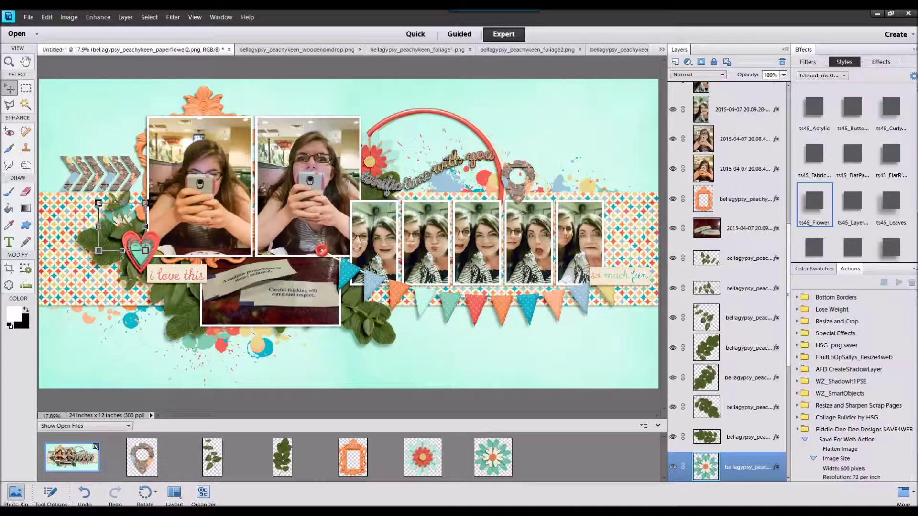
key(F11)
key(F11)
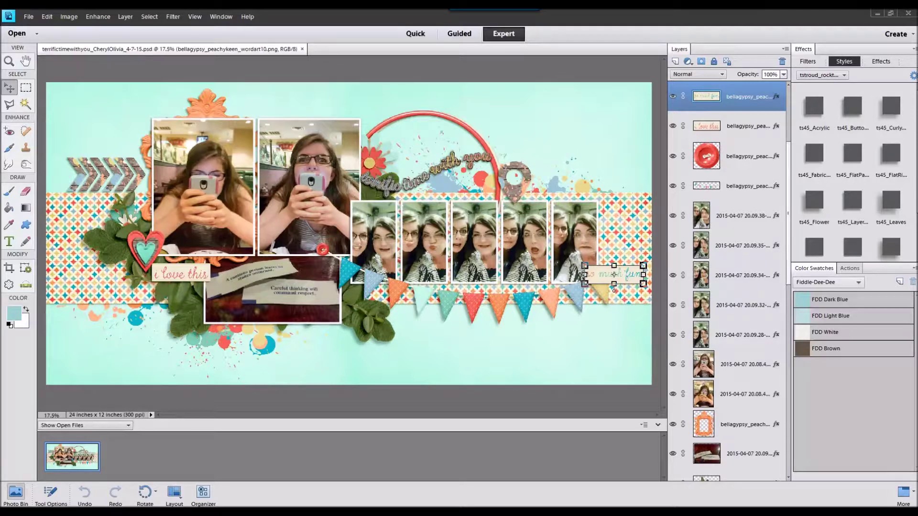
Open the flower images and add the yellow bellagypsy_peachykeen_flower7.png beneath the "time with you" word art, shrunk and with the ts45_Flower style
drag(680, 403, 563, 447)
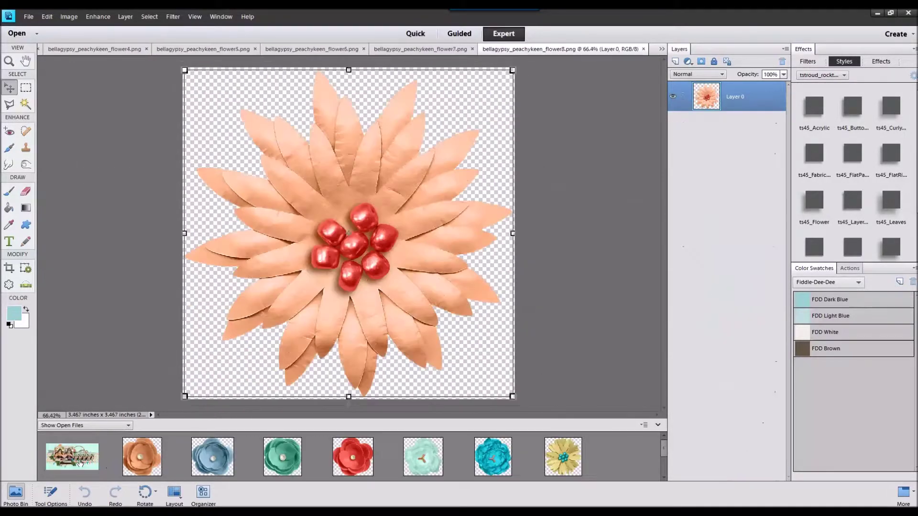
click(80, 463)
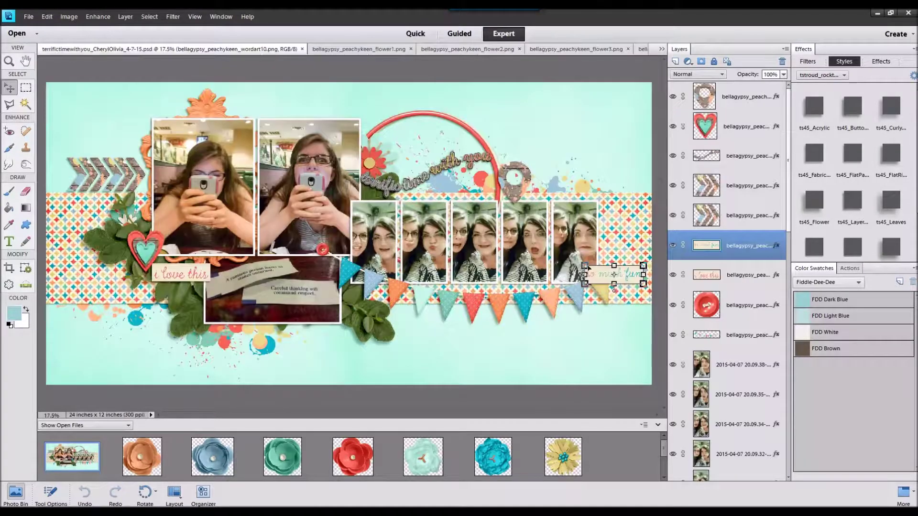
click(499, 198)
drag(462, 285, 459, 278)
drag(359, 239, 485, 206)
click(814, 201)
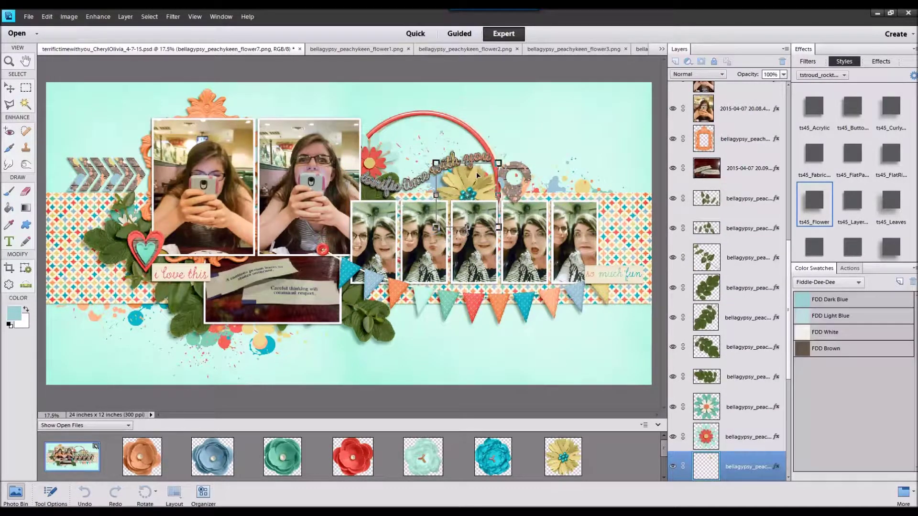
key(v)
Add the peach bellagypsy_peachykeen_flower8.png above the lower-left foliage, shrink it, and tuck it behind the fortune photo's edge
click(186, 314)
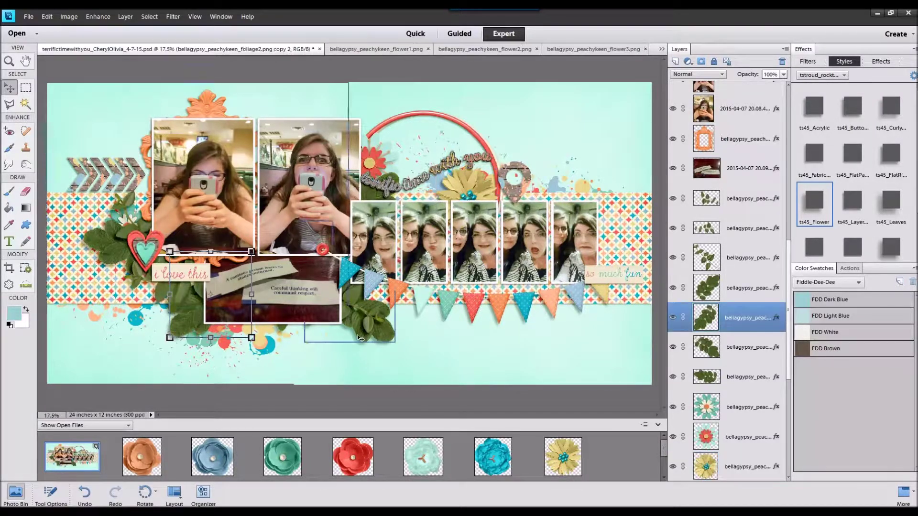
scroll(430, 451, down, 1)
drag(65, 474, 114, 385)
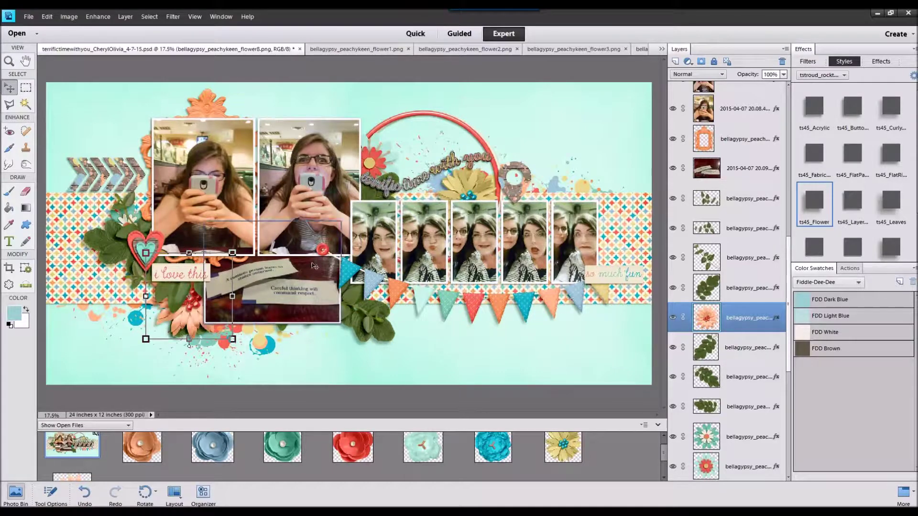
drag(232, 254, 206, 280)
drag(183, 311, 199, 304)
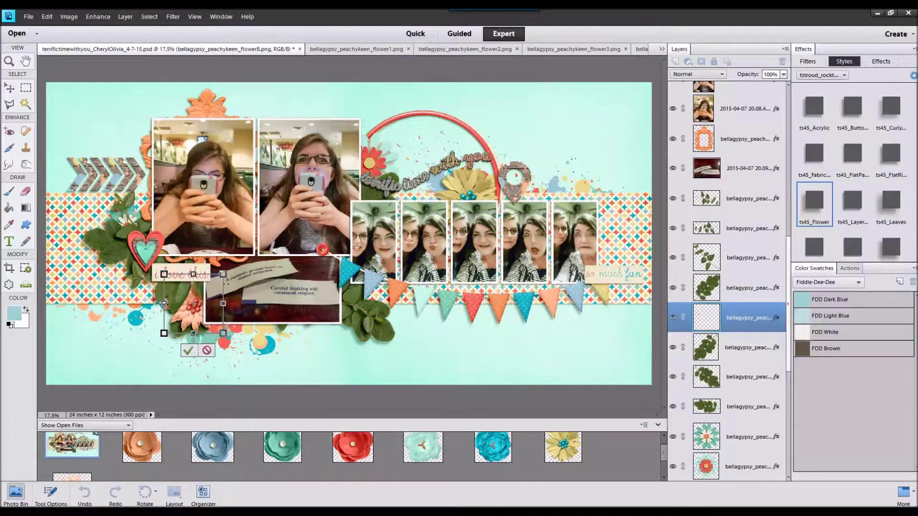
Add the orange, blue, green and red flowers, bellagypsy_peachykeen_flower1 to flower4, above the topmost layer of the layout
scroll(751, 153, up, 5)
scroll(751, 153, up, 4)
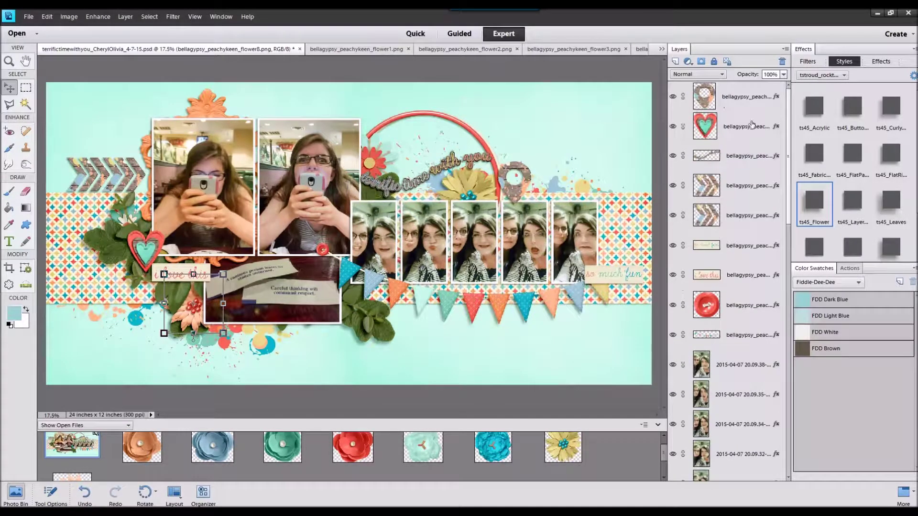
click(750, 101)
drag(154, 444, 277, 296)
drag(213, 455, 268, 316)
double_click(283, 457)
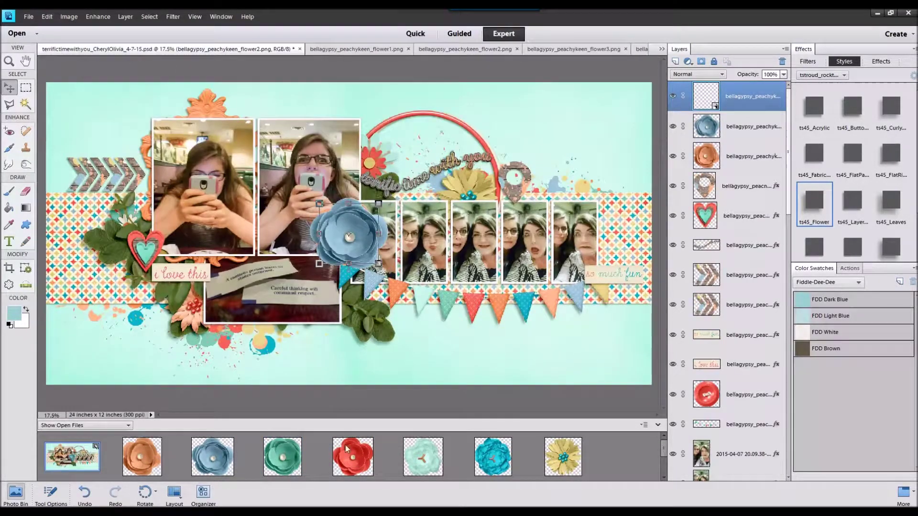
Apply the ts45_Flower style to the four round flowers together and shrink them
shift+click(735, 184)
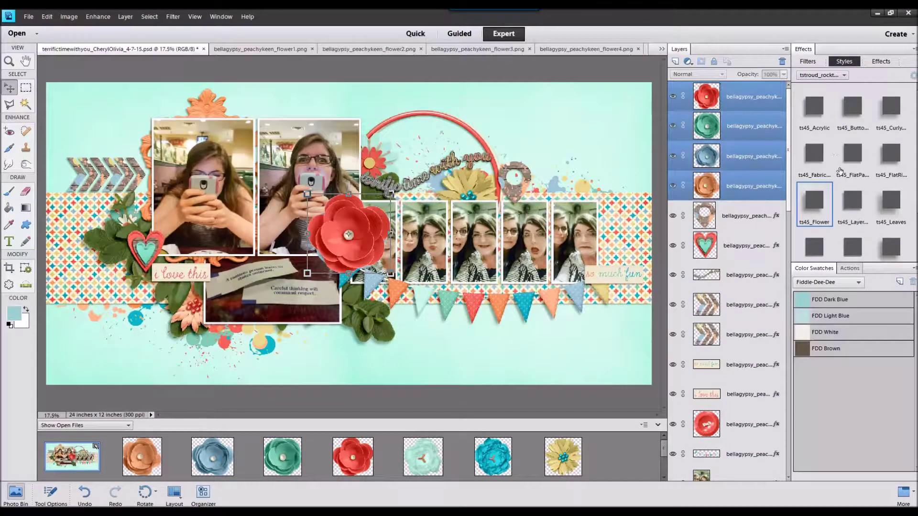
click(814, 203)
drag(391, 193, 173, 298)
Place the red flower at the fortune photo's lower-right corner and the green flower just below the heart's left side
click(375, 358)
drag(328, 262, 125, 305)
click(96, 297)
drag(168, 301, 356, 310)
drag(124, 302, 123, 266)
Place the blue flower on the foliage left of the heart and move its layer directly above the lowest foliage layer
drag(313, 261, 75, 241)
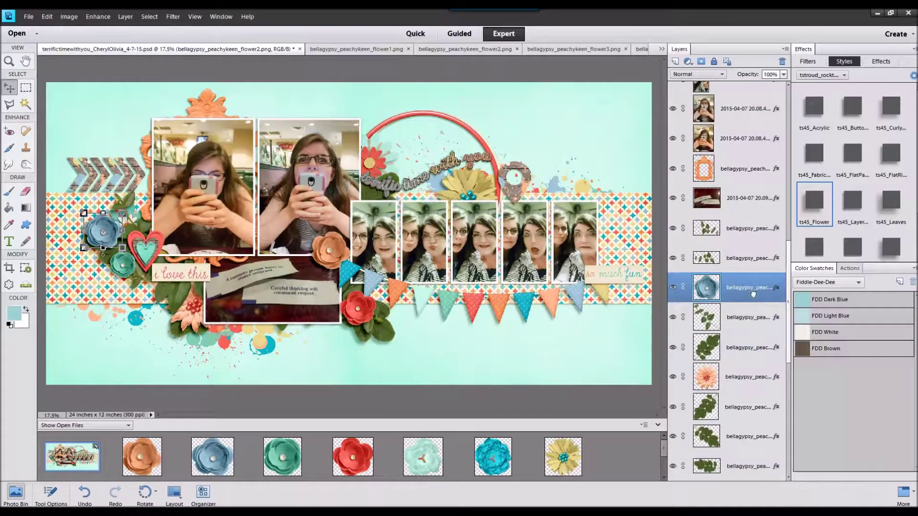
drag(754, 330, 743, 366)
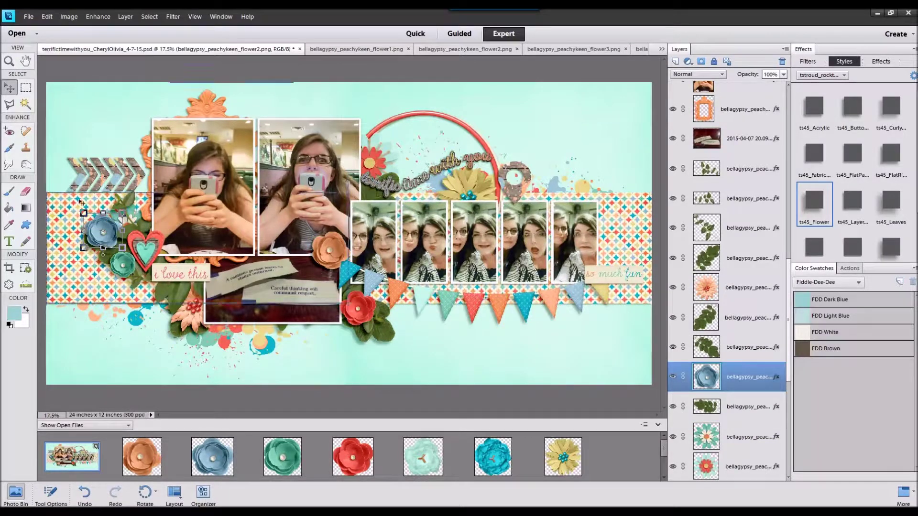
drag(111, 226, 111, 230)
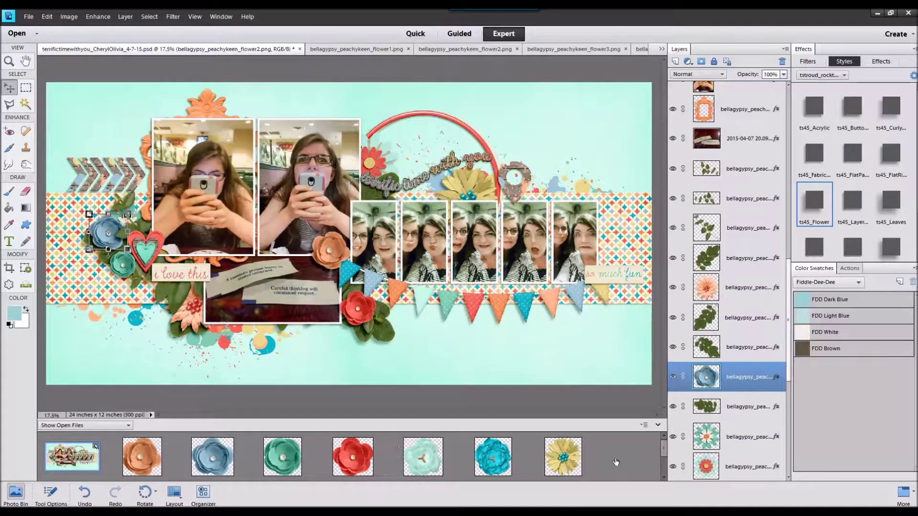
Add the teal flower6 with the ts45_Flower style, shrunk and tucked beside the red flower behind the bunting's orange pennant
drag(493, 458, 417, 272)
double_click(809, 210)
drag(459, 241, 414, 286)
mouse_move(400, 317)
mouse_down()
mouse_move(407, 304)
mouse_move(412, 314)
mouse_up()
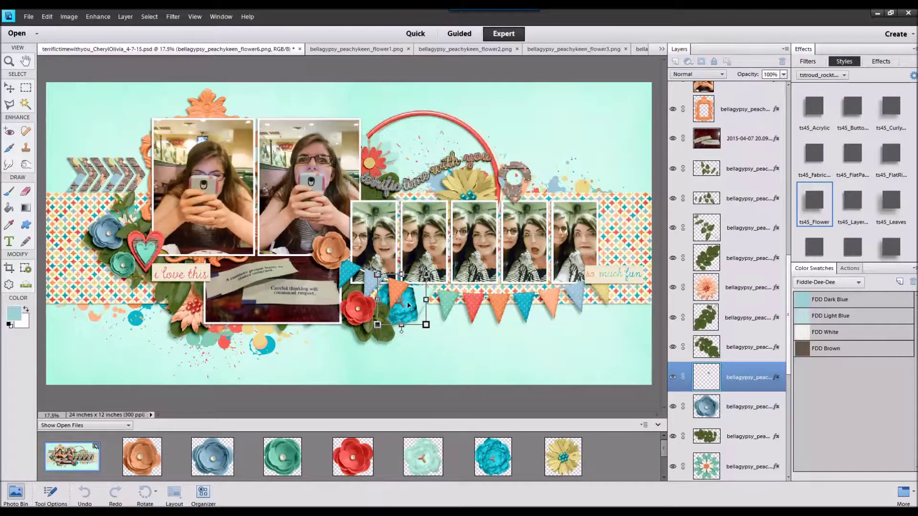
click(394, 343)
Add the mint flower5 and place it behind the last photo of the strip, peeking out above the "so much fun" tag
drag(423, 457, 568, 190)
drag(614, 121, 602, 253)
click(582, 292)
Close all the flower files that have already been added to the layout
drag(564, 458, 563, 455)
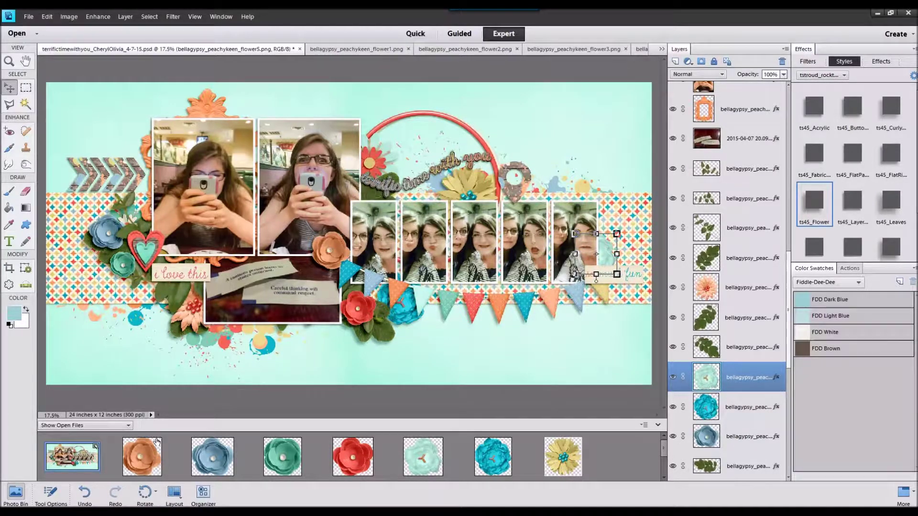
double_click(157, 454)
shift+click(551, 452)
right_click(551, 452)
click(578, 319)
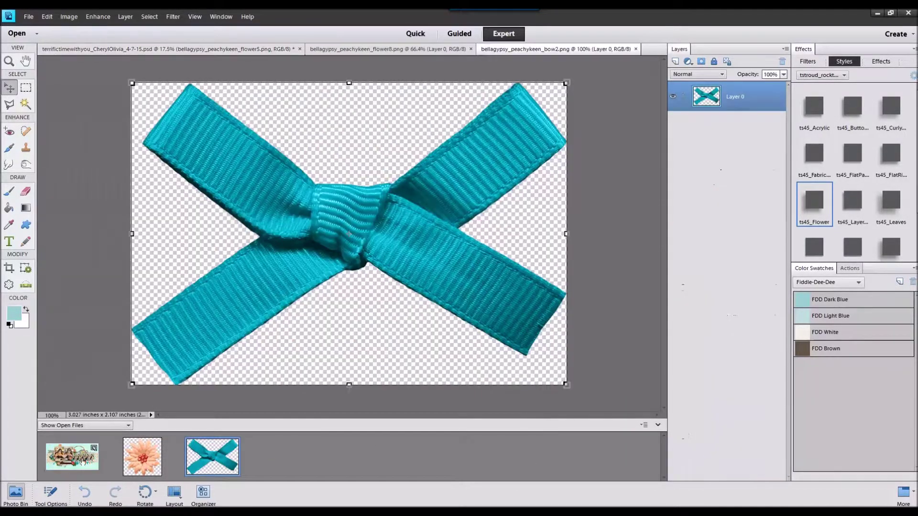
Add the teal bow, bellagypsy_peachykeen_bow2, to the layout and bring it to the front
double_click(79, 460)
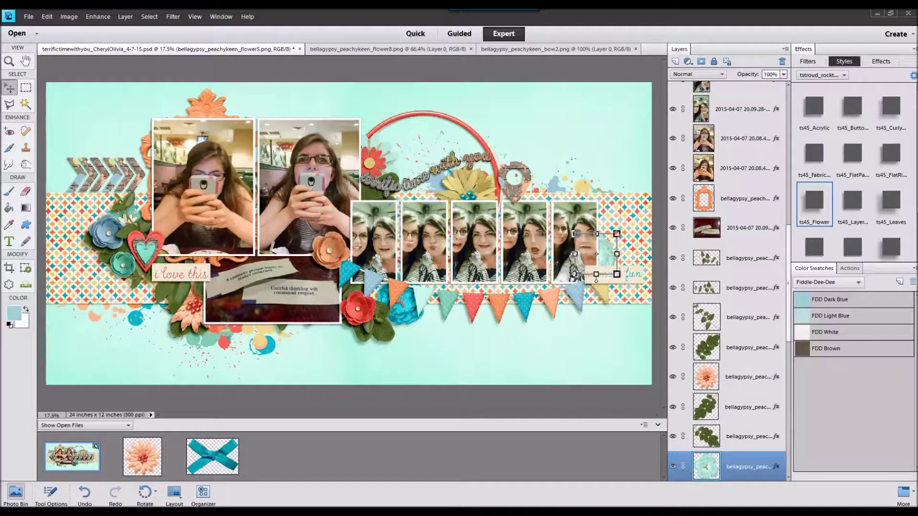
drag(216, 455, 635, 433)
drag(367, 237, 396, 143)
right_click(384, 141)
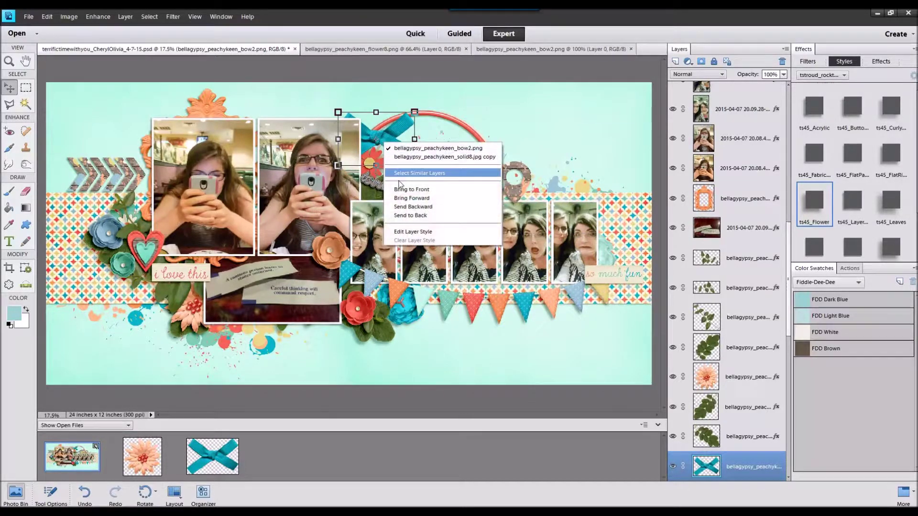
click(397, 190)
Apply the ts45_Curly style to the bow, shrink and tilt it, and place it below the green flower near the heart
click(850, 212)
double_click(891, 115)
drag(415, 112, 390, 130)
drag(406, 125, 410, 138)
drag(374, 143, 170, 288)
key(Return)
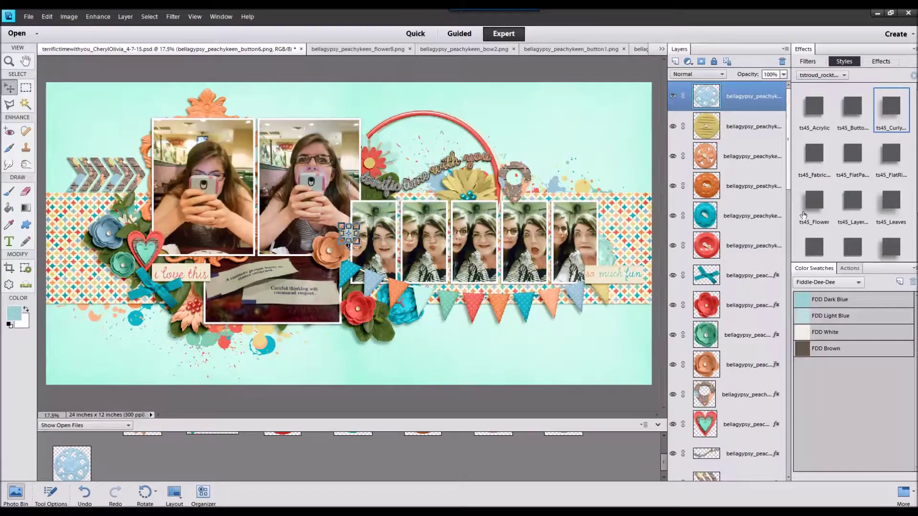
Apply the ts45_FlatPa style to the six button layers together and shrink them
shift+click(765, 241)
click(852, 154)
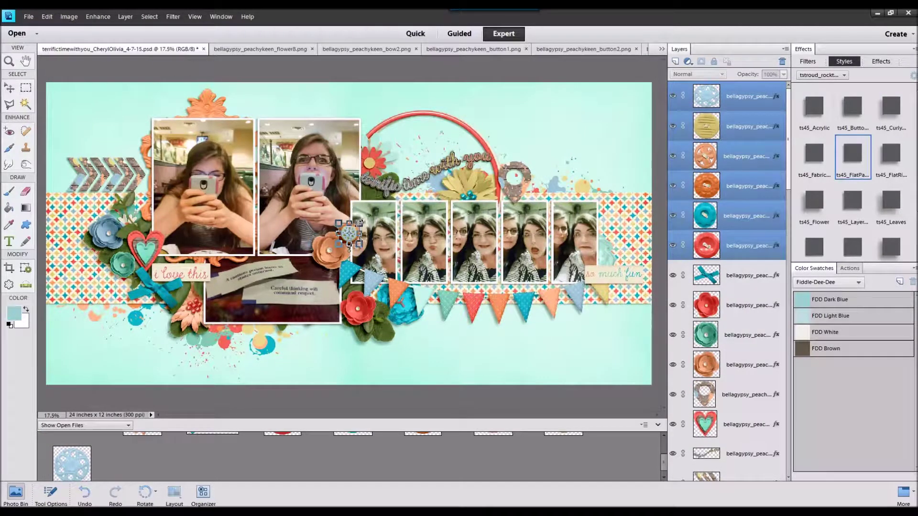
click(346, 249)
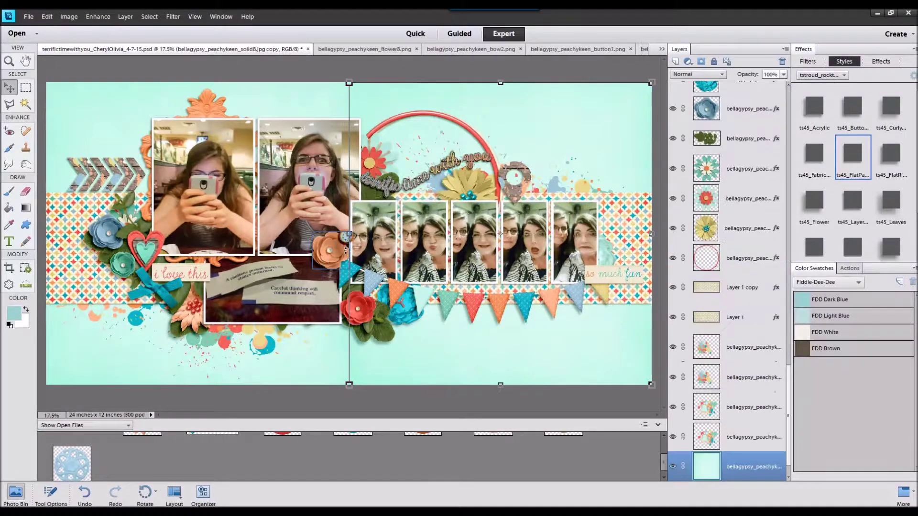
click(469, 239)
Place the yellow button below the round tag, the patterned orange one left of the green flower and the plain orange one right of the heart
drag(345, 236, 586, 228)
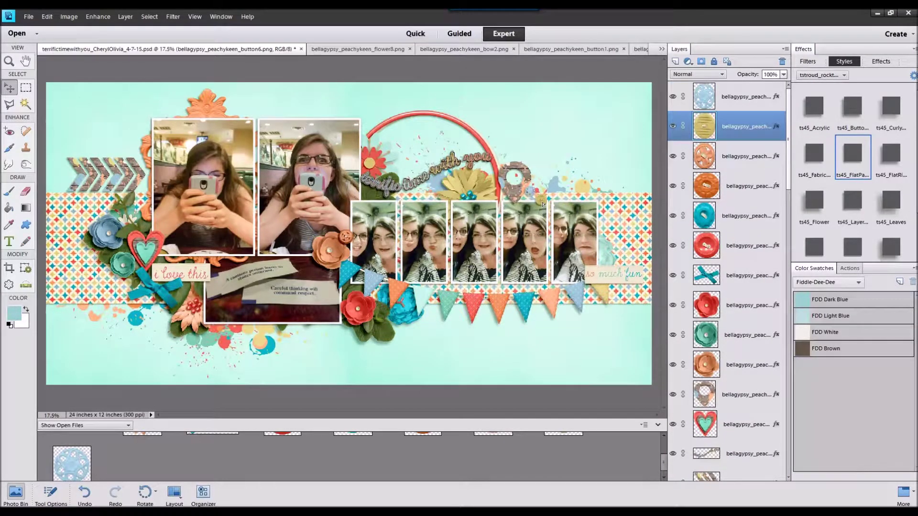
click(346, 237)
drag(341, 241, 116, 210)
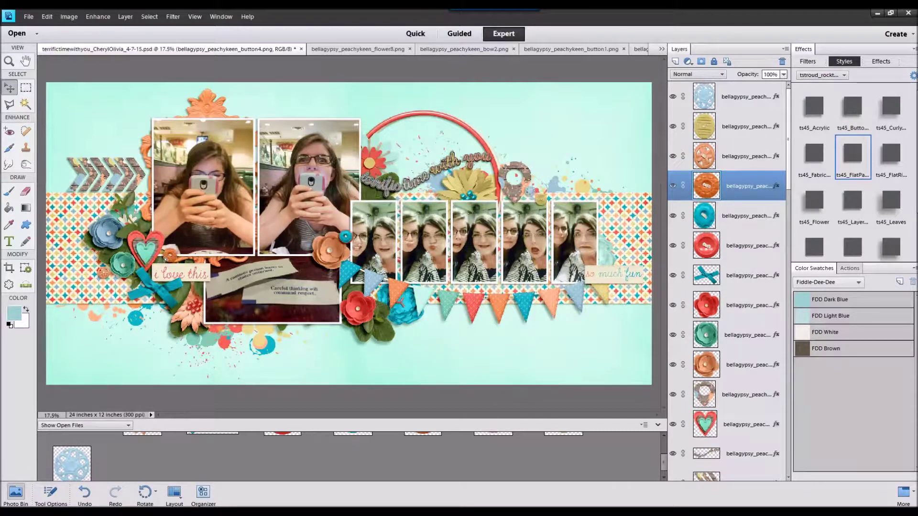
Place the teal button below the "so much fun" tag, the red one beside the round tag and the light blue one beside the orange button
drag(345, 237, 403, 289)
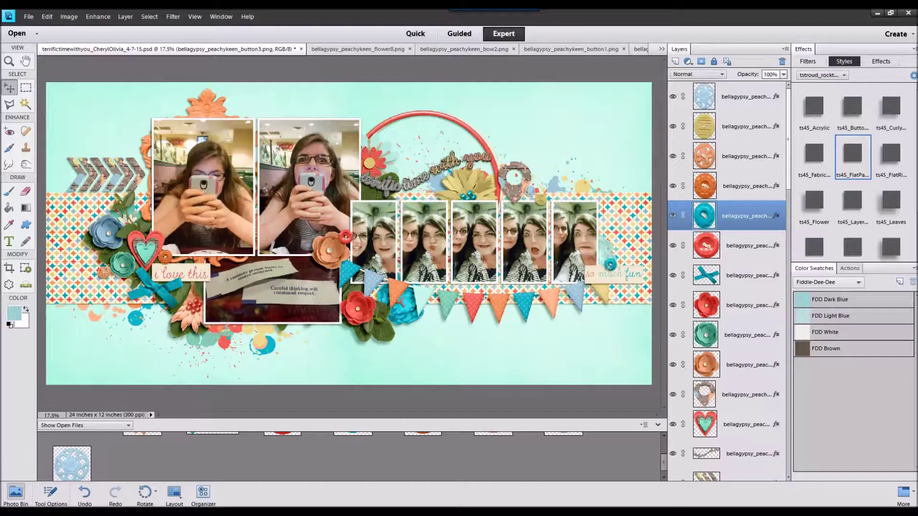
click(491, 204)
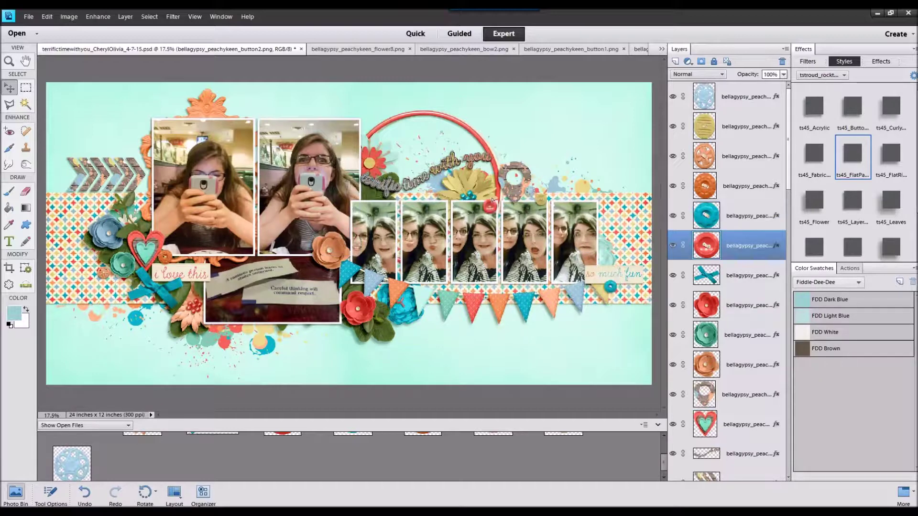
click(550, 143)
drag(424, 244, 132, 258)
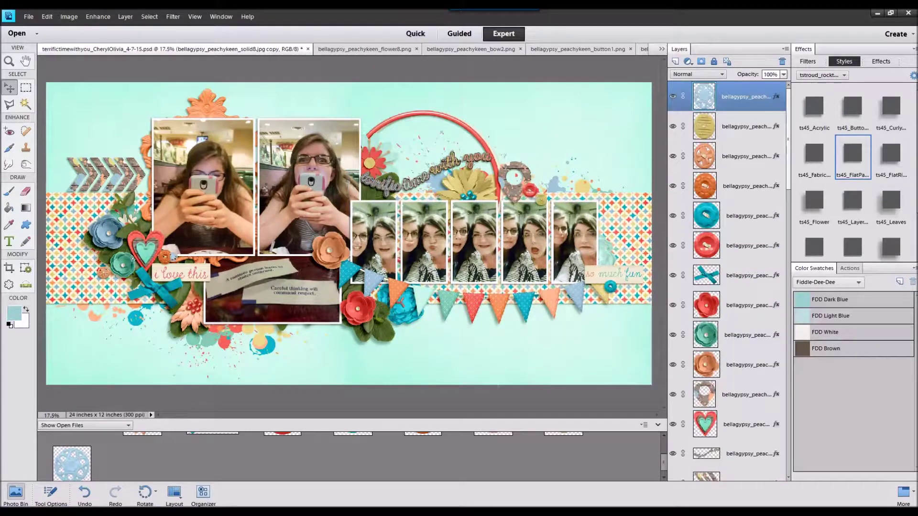
click(180, 254)
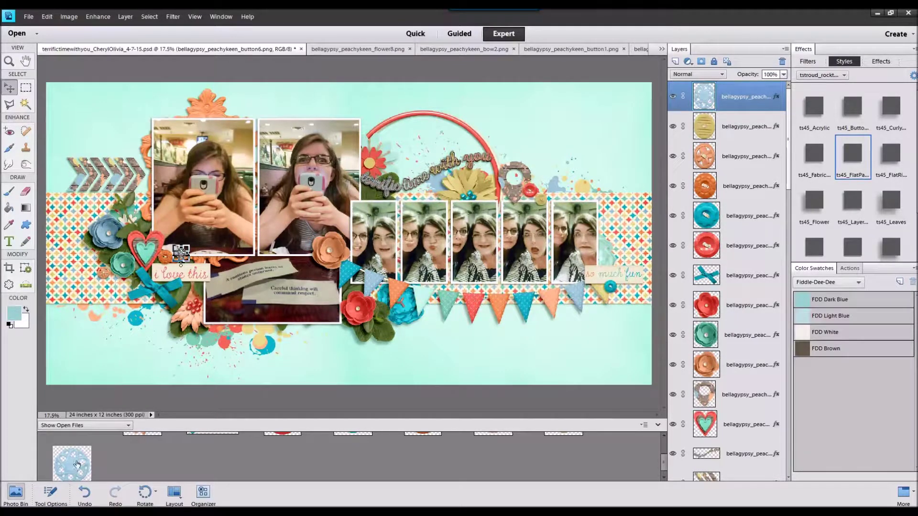
Close the open flower, bow and button files
scroll(144, 449, up, 1)
right_click(140, 446)
click(151, 318)
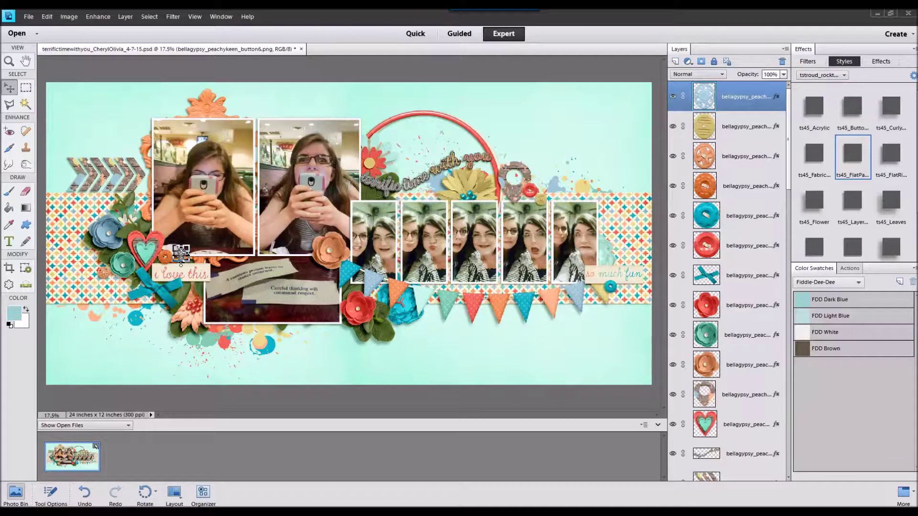
Open bellagypsy_peachykeen_ricrac2.png and add it to the layout directly above Layer 1 with the ts45_FlatPa style
drag(499, 381, 241, 440)
double_click(73, 457)
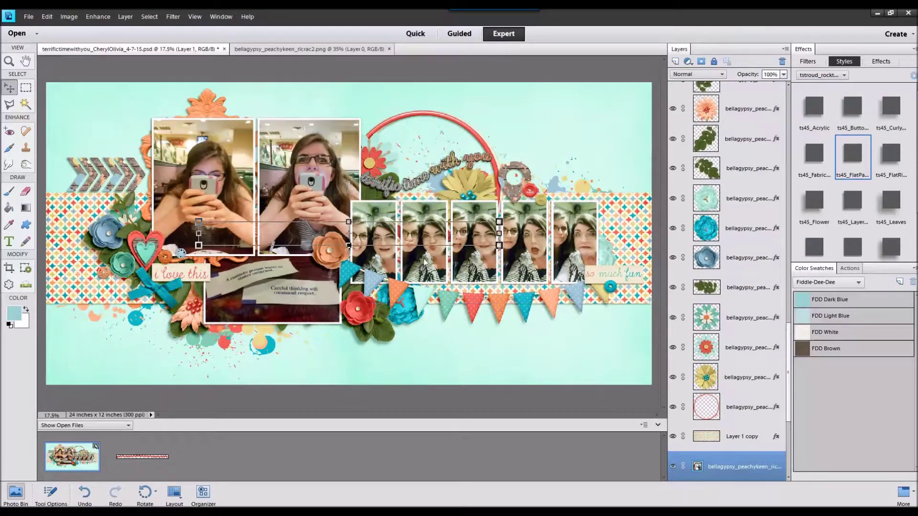
double_click(857, 166)
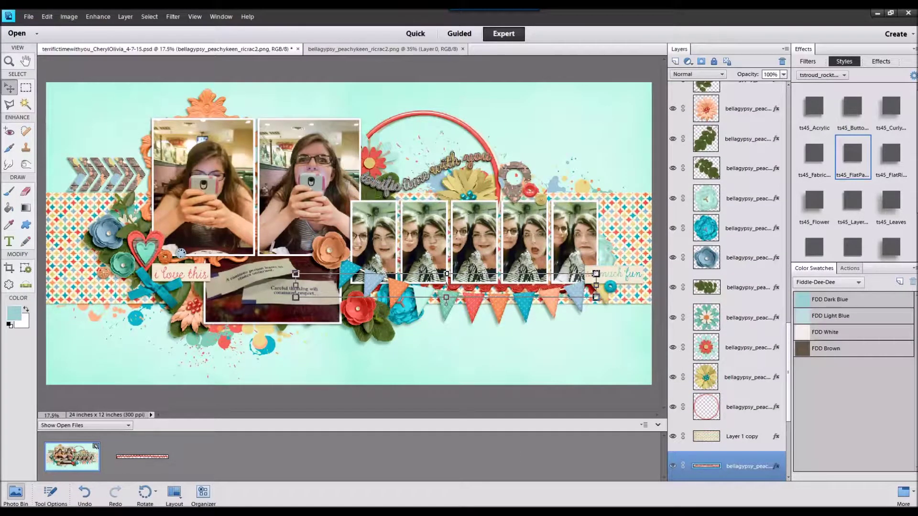
Shrink the red ricrac below the photo strip, and place a copy under the "i love this" tag, raised above Layer 1 copy
drag(596, 274, 558, 286)
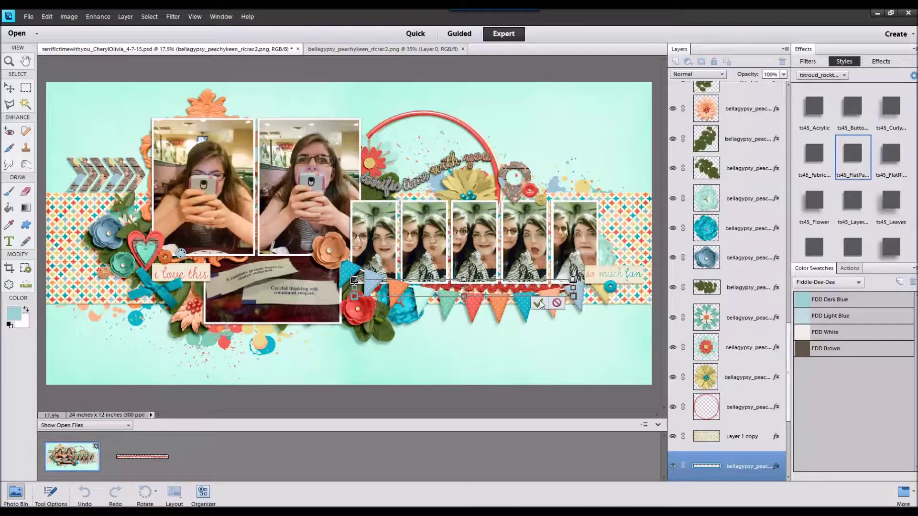
click(538, 304)
drag(187, 275, 164, 287)
key(ctrl+])
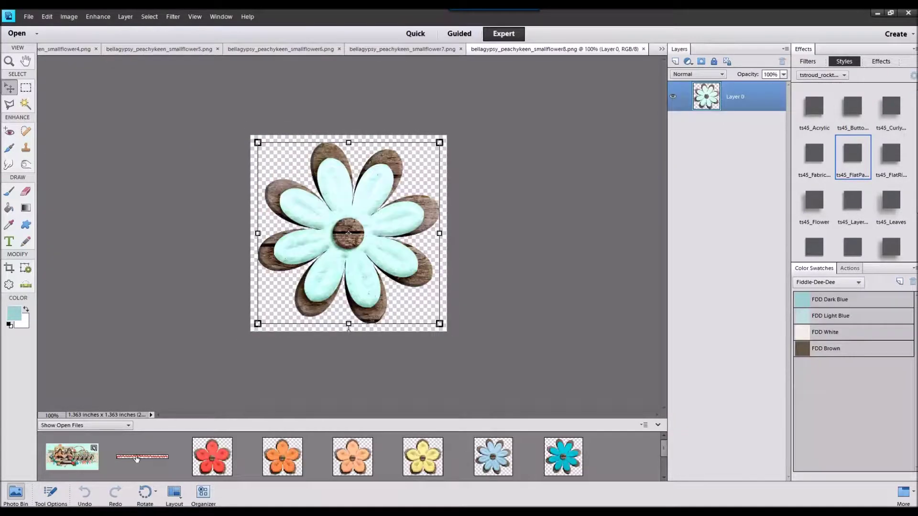
Close the ricrac file and return to the layout with the light blue button's layer selected
right_click(136, 459)
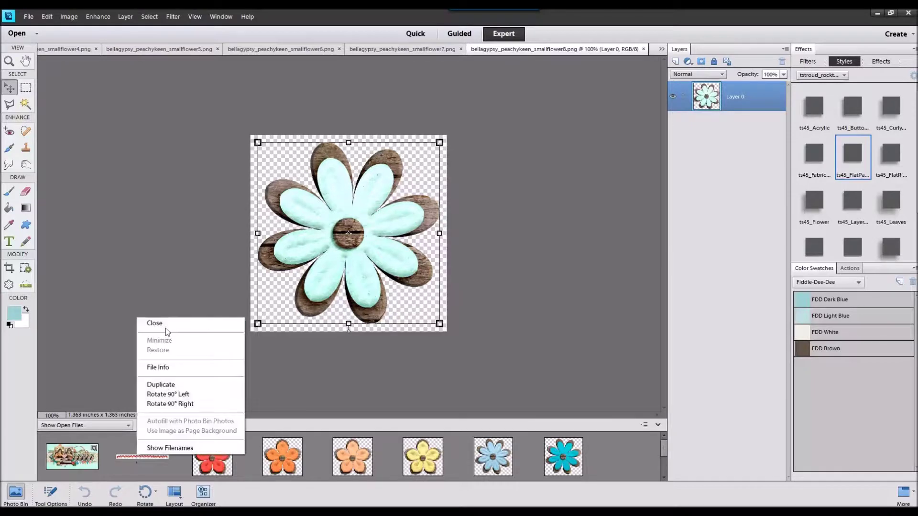
click(165, 328)
double_click(74, 457)
scroll(691, 164, up, 10)
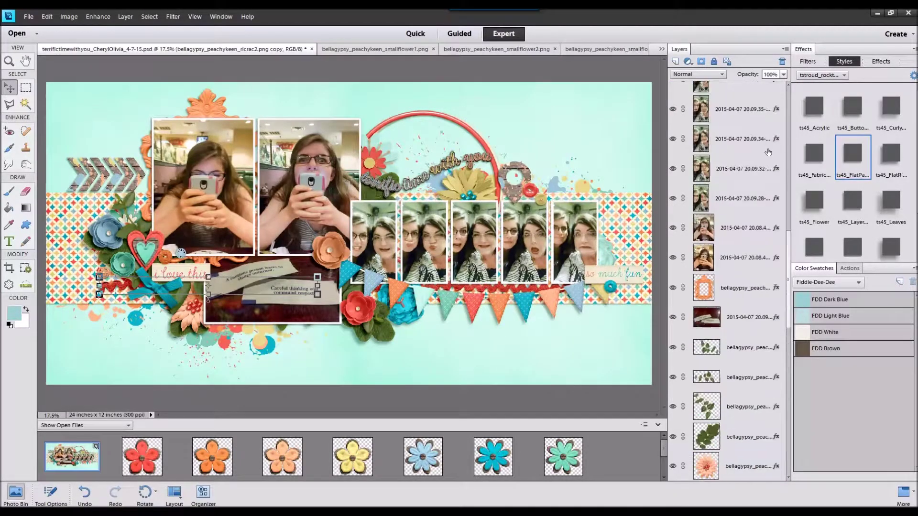
click(181, 253)
Add the eight small flowers, bellagypsy_peachykeen_smallflower1 to smallflower8, above the light blue button's layer
drag(256, 273, 259, 270)
drag(213, 458, 275, 297)
drag(283, 458, 309, 311)
drag(357, 458, 352, 334)
drag(421, 454, 383, 330)
drag(494, 458, 406, 320)
drag(574, 460, 416, 326)
scroll(222, 465, down, 3)
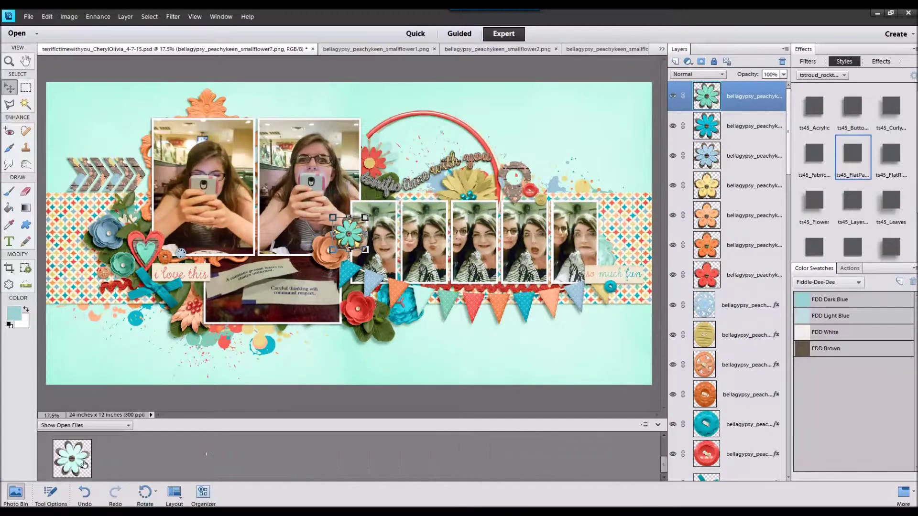
drag(84, 464, 207, 331)
Close the eight small flower files
scroll(262, 473, up, 3)
right_click(81, 474)
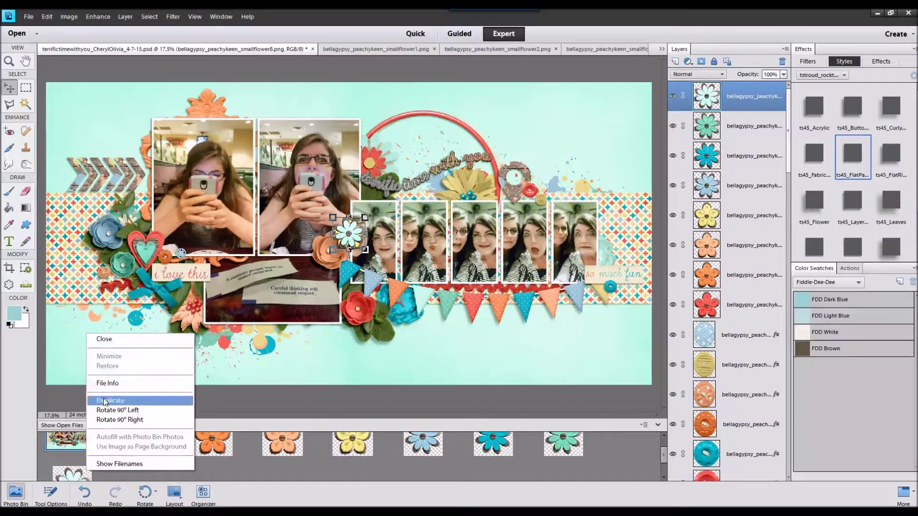
click(103, 337)
Apply the ts45_Flower style to the eight small flowers, shrink them together and switch their style to ts45_Layer
shift+click(738, 304)
click(814, 203)
click(362, 221)
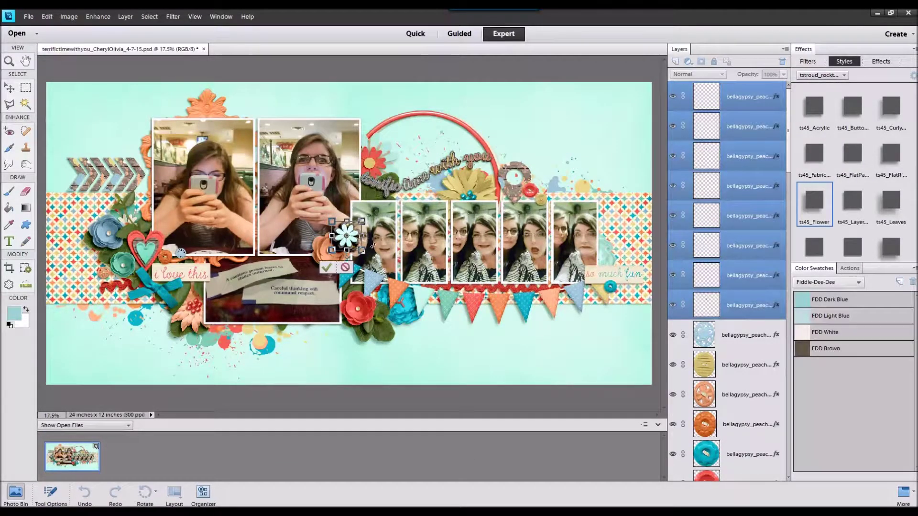
click(326, 269)
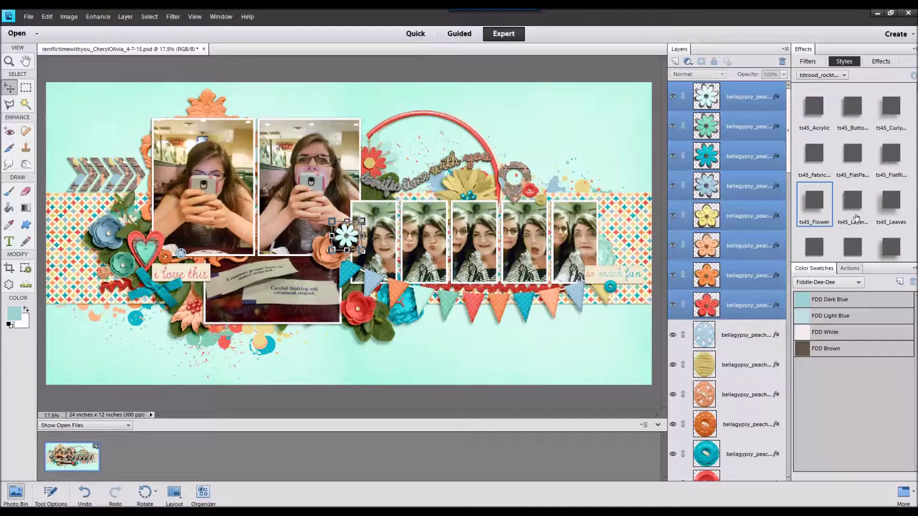
click(493, 404)
Move the small mint flower right of the photo strip and check the drop shadow settings of the large mint flower
drag(346, 236, 621, 238)
click(608, 261)
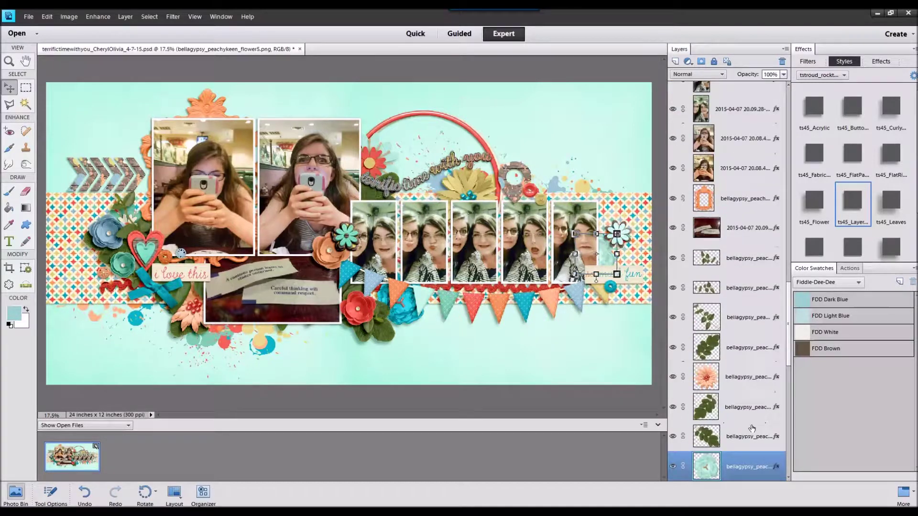
double_click(777, 467)
drag(682, 107, 749, 109)
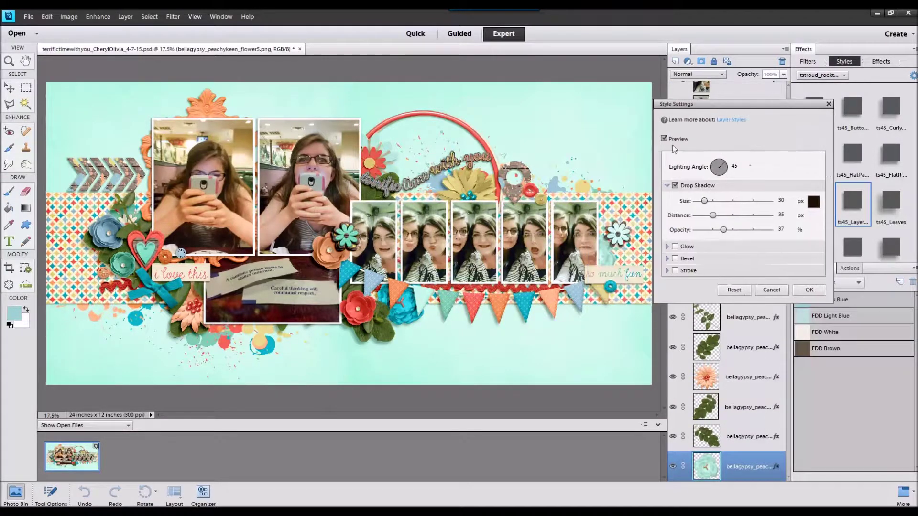
click(803, 294)
Place the small mint and green flowers below the "so much fun" tag and the small teal flower right of the round tag
drag(619, 239, 629, 302)
drag(353, 245, 615, 331)
drag(346, 242, 556, 166)
click(519, 204)
Place the small light blue flower left of the peach flower by the fortune photo and the small yellow one just below the chevrons
drag(346, 235, 156, 327)
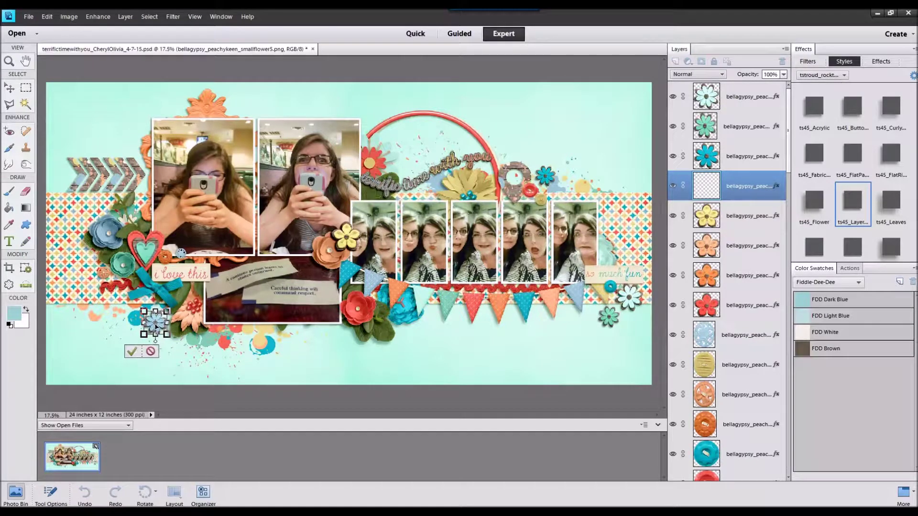
click(132, 352)
drag(346, 235, 114, 195)
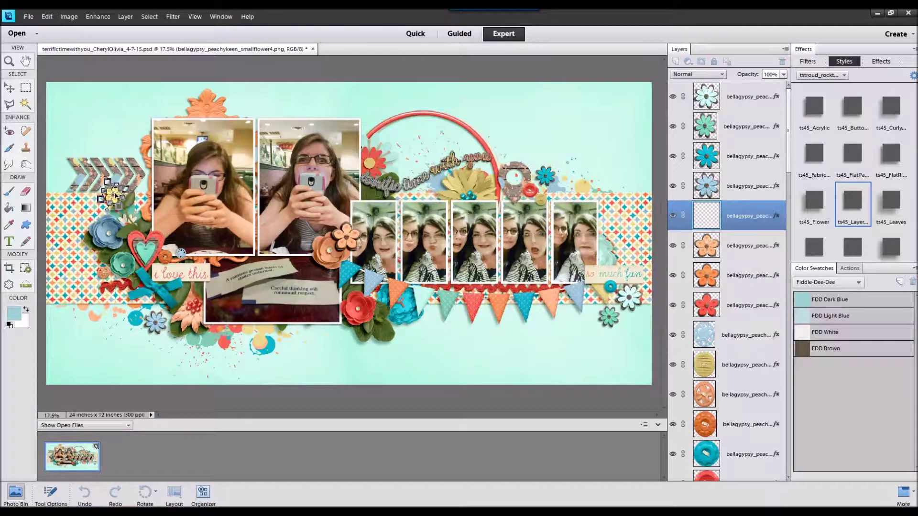
click(85, 220)
Place the small peach flower below the small mint one, and the small orange flower left of the heart with the ts45_Flower style
drag(346, 237, 630, 318)
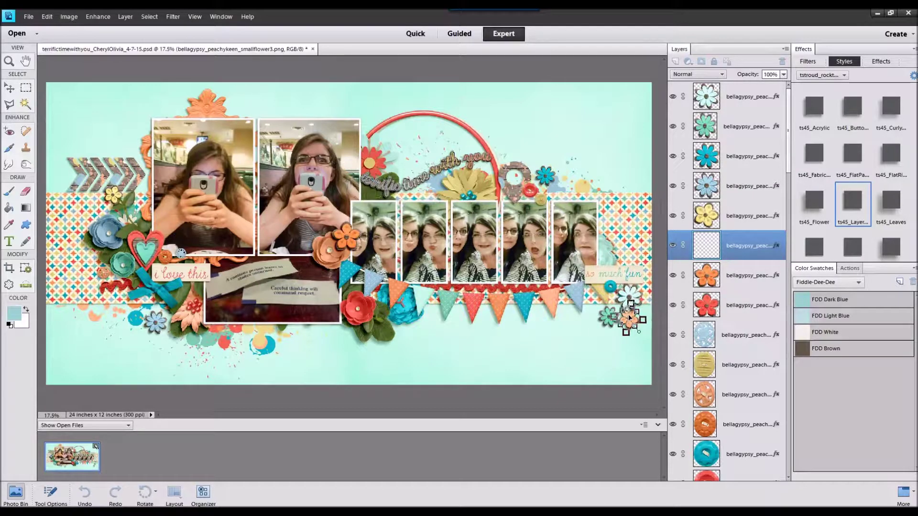
click(631, 339)
drag(346, 238, 138, 242)
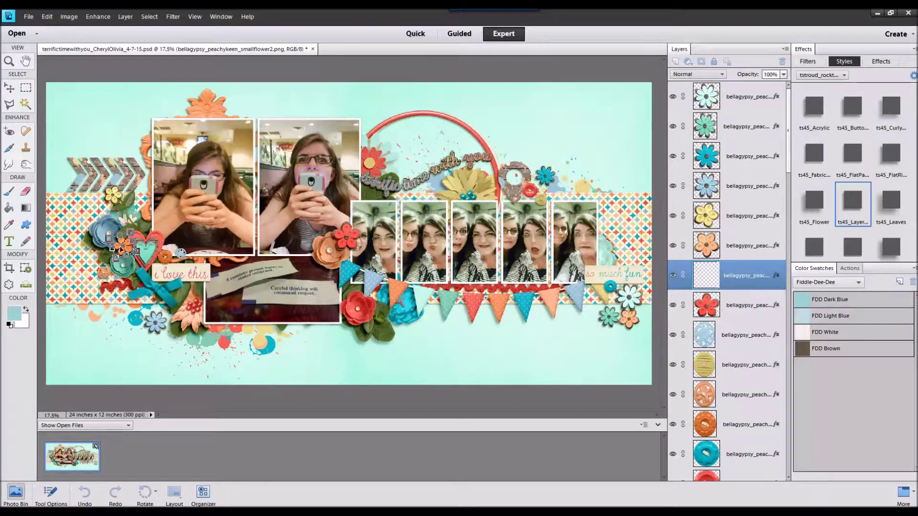
click(810, 209)
Place the small red flower beside the small light blue one and move the large orange flower, tilted, to the red round flower's lower right
drag(347, 234, 137, 316)
click(108, 341)
drag(328, 252, 372, 325)
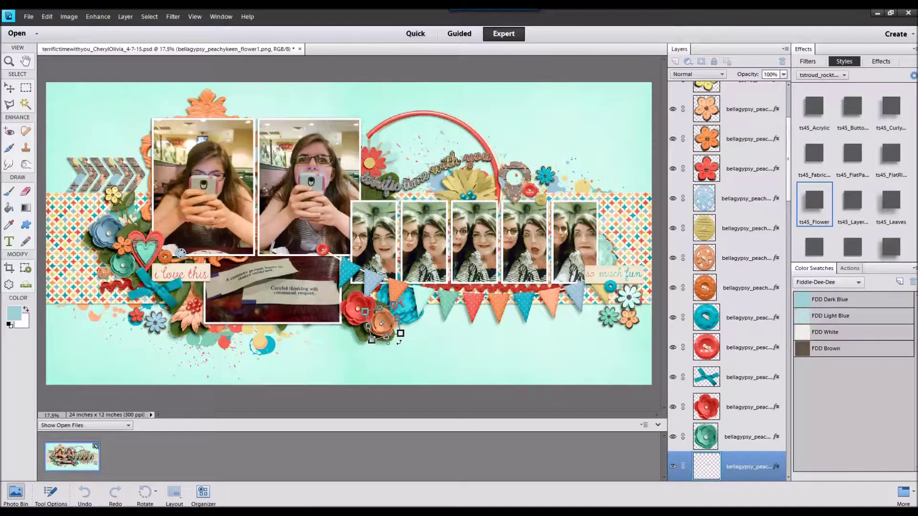
click(381, 356)
click(474, 359)
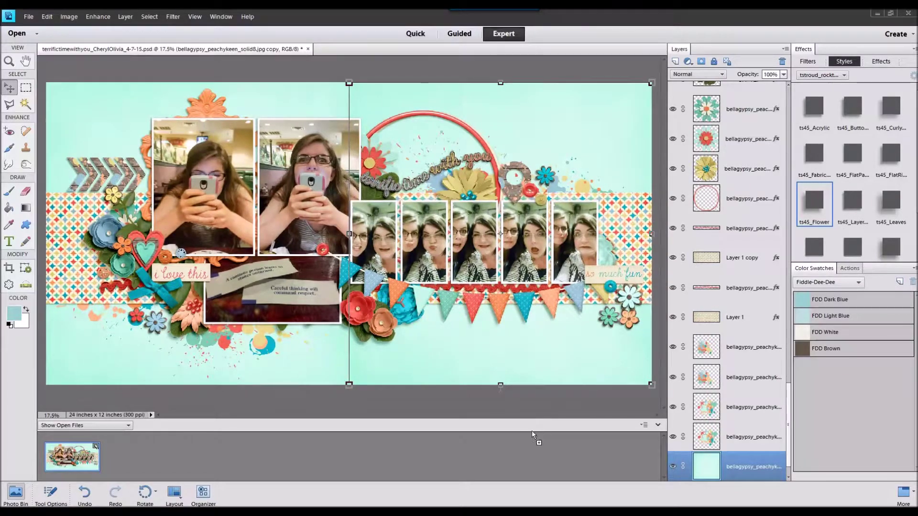
Open bellagypsy_peachykeen_tab6.png and add it above the second large photo's layer with the ts45_Layer style
drag(533, 433, 534, 435)
double_click(69, 457)
click(311, 203)
drag(142, 457, 253, 251)
double_click(852, 206)
Shrink the tab onto the second large photo's upper edge and shift the orange frame slightly up and left
drag(340, 236, 302, 114)
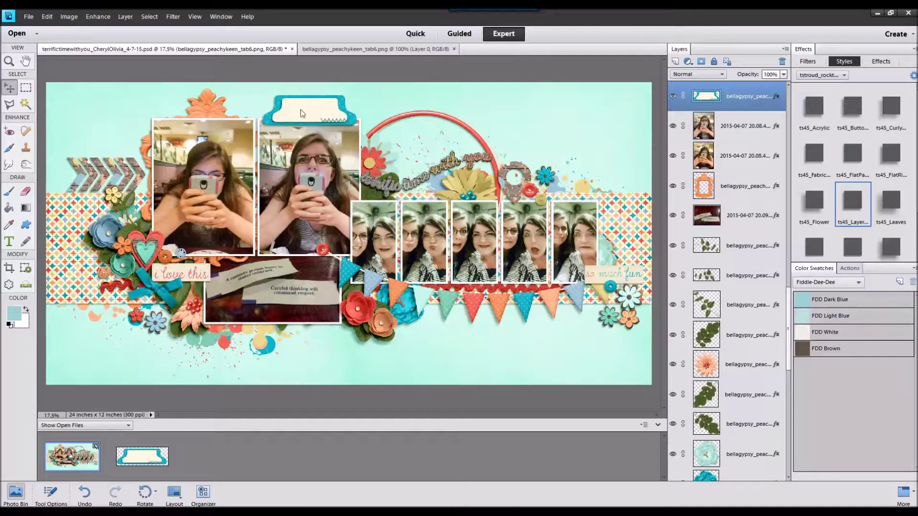
drag(353, 93, 321, 106)
drag(149, 145, 146, 139)
click(292, 117)
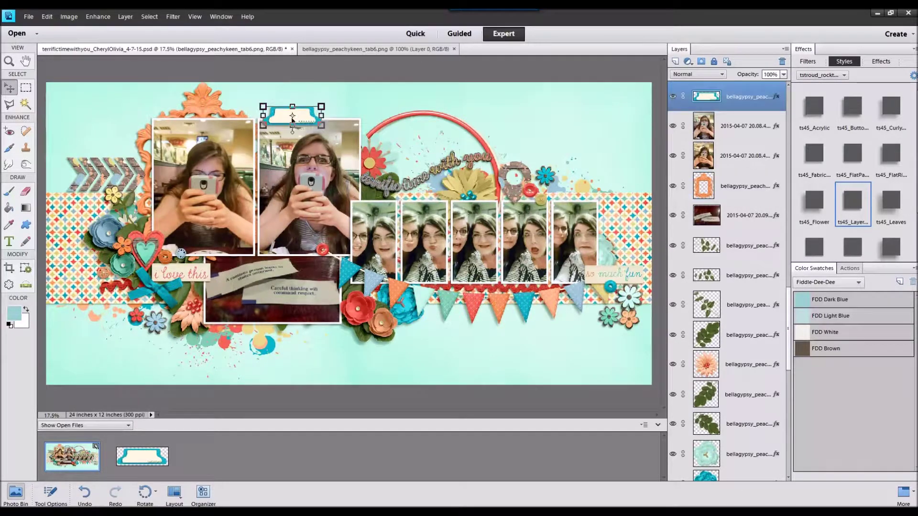
Move the tab to the first large photo's upper-left edge, and add bellagypsy_peachykeen_string2.png above the tab's layer with a shadow style
drag(292, 121, 188, 122)
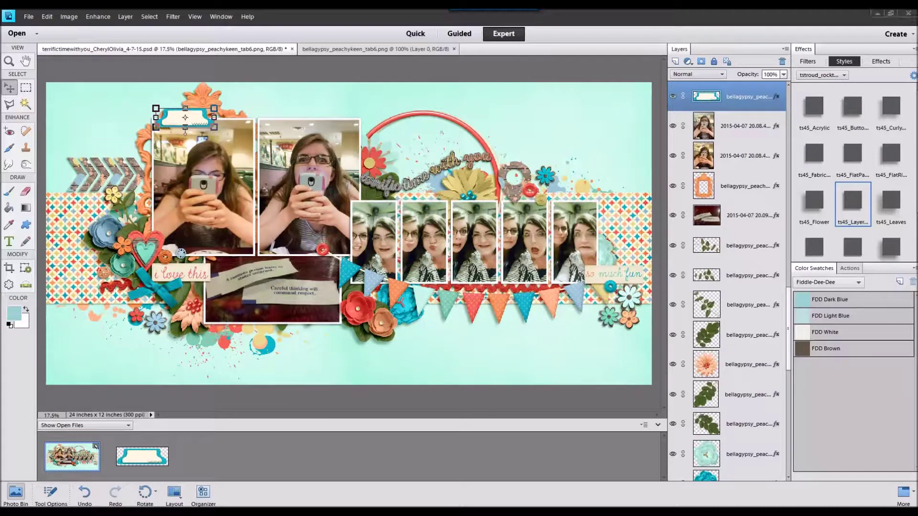
drag(449, 314, 328, 435)
drag(349, 234, 72, 456)
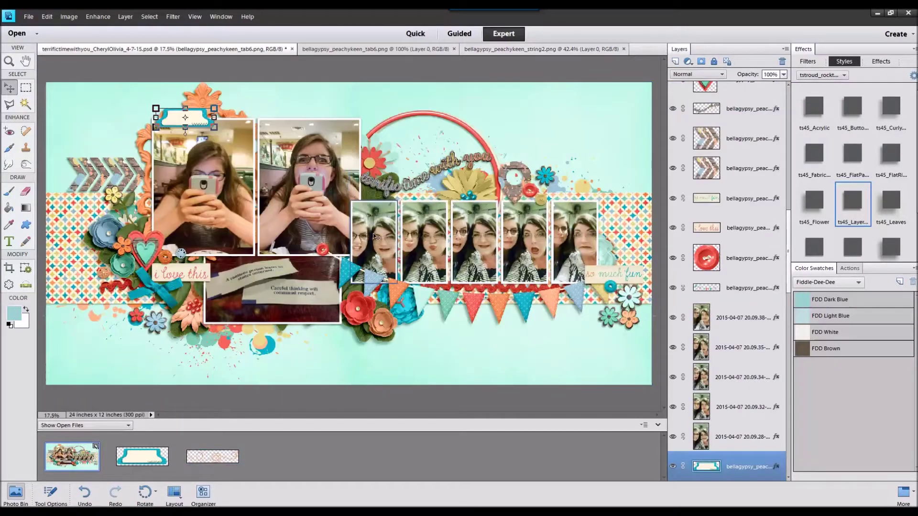
click(891, 247)
Place the string behind the bunting along the lower edge of the five-photo strip and shrink it to about the strip's width
drag(311, 233, 457, 281)
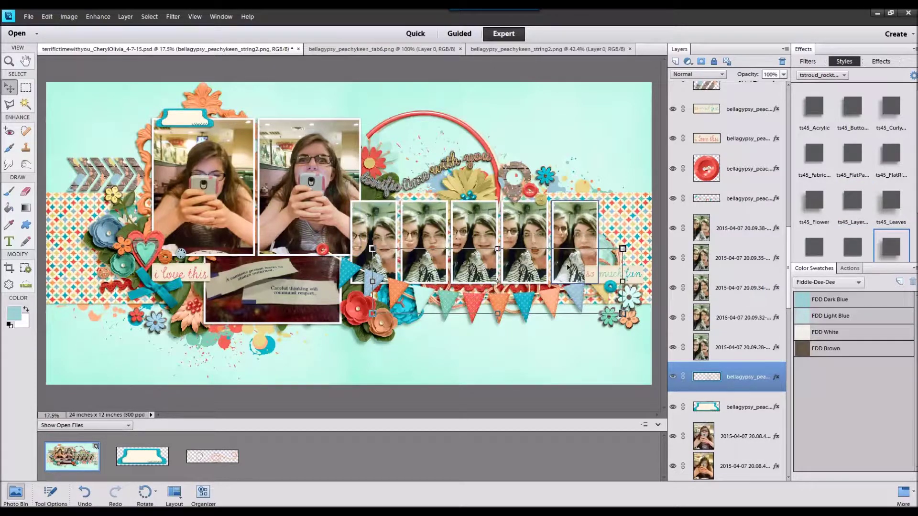
drag(622, 249, 603, 258)
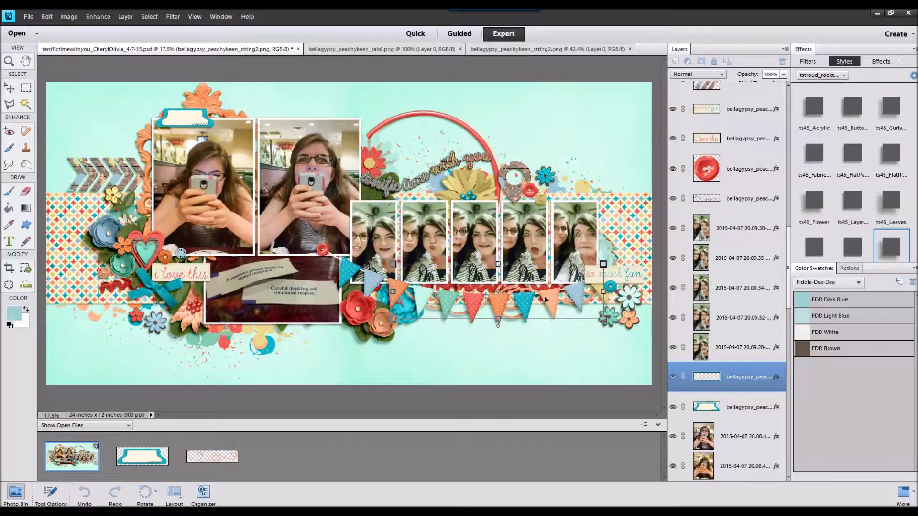
click(567, 320)
click(567, 322)
scroll(522, 295, up, 9)
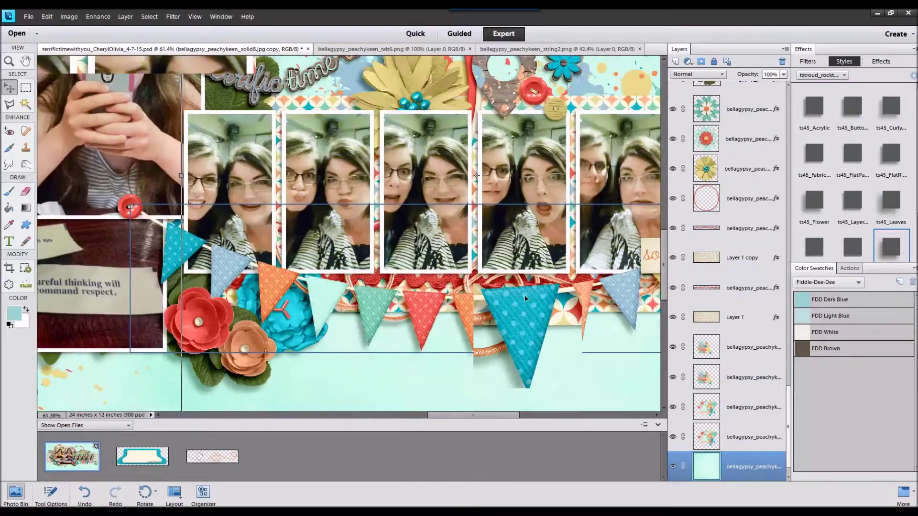
scroll(456, 268, down, 6)
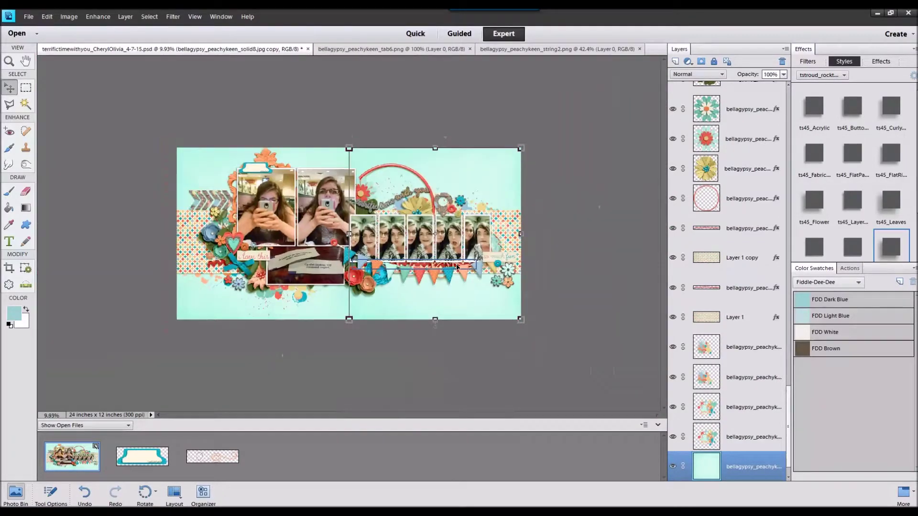
Close the bellagypsy_peachykeen_tab6.png and bellagypsy_peachykeen_string2.png source files, keeping only the layout open
double_click(142, 457)
right_click(205, 466)
right_click(196, 458)
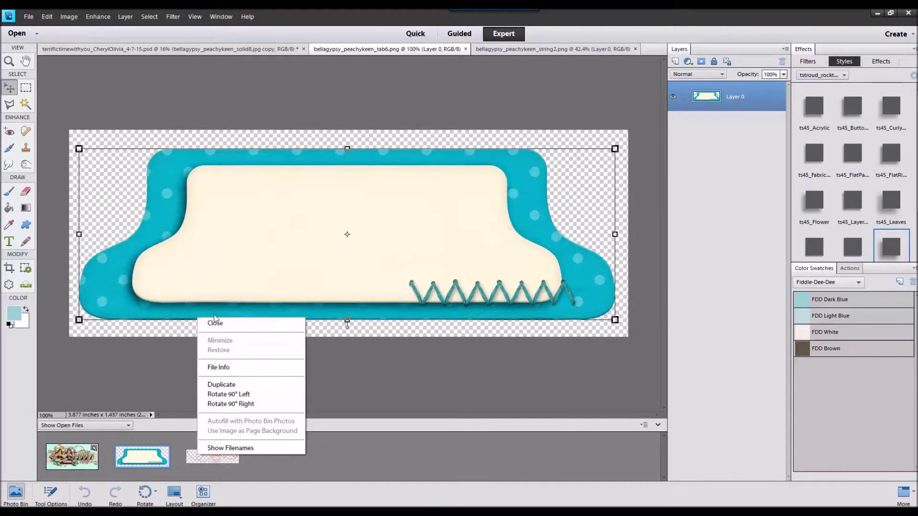
click(217, 322)
key(ctrl+w)
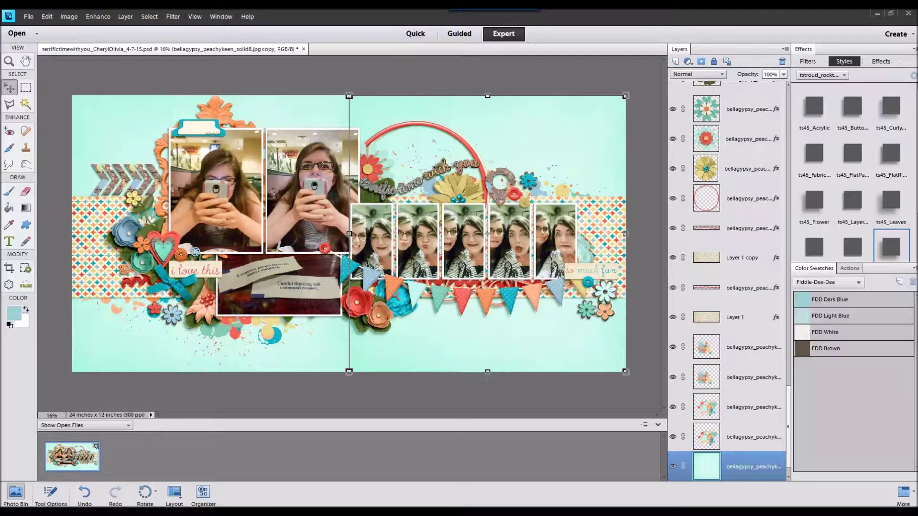